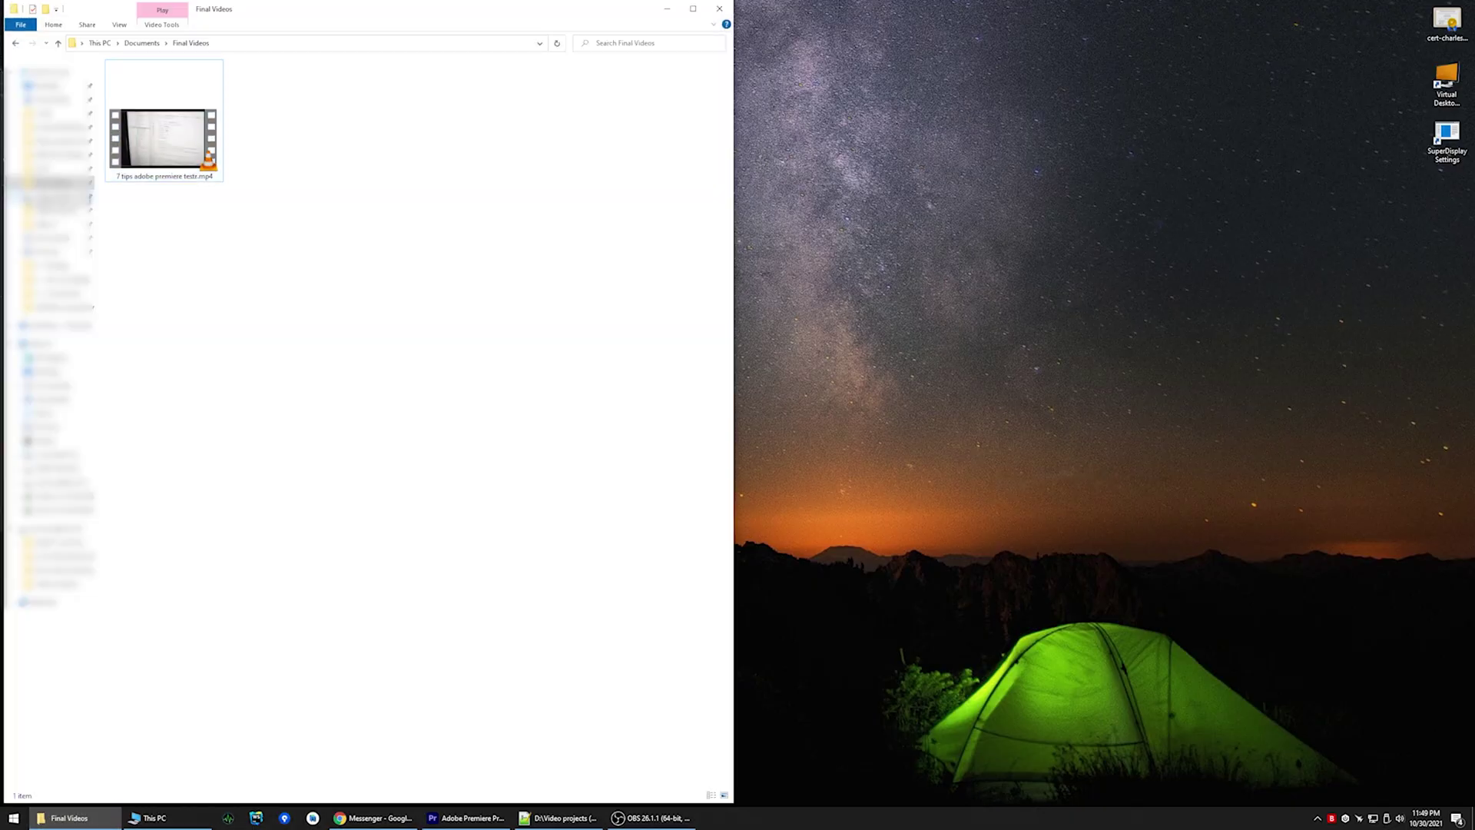
Step: Drag crash 1.png from the 3 - screenshots folder onto track V8 of the Watch Tower timeline
click(54, 293)
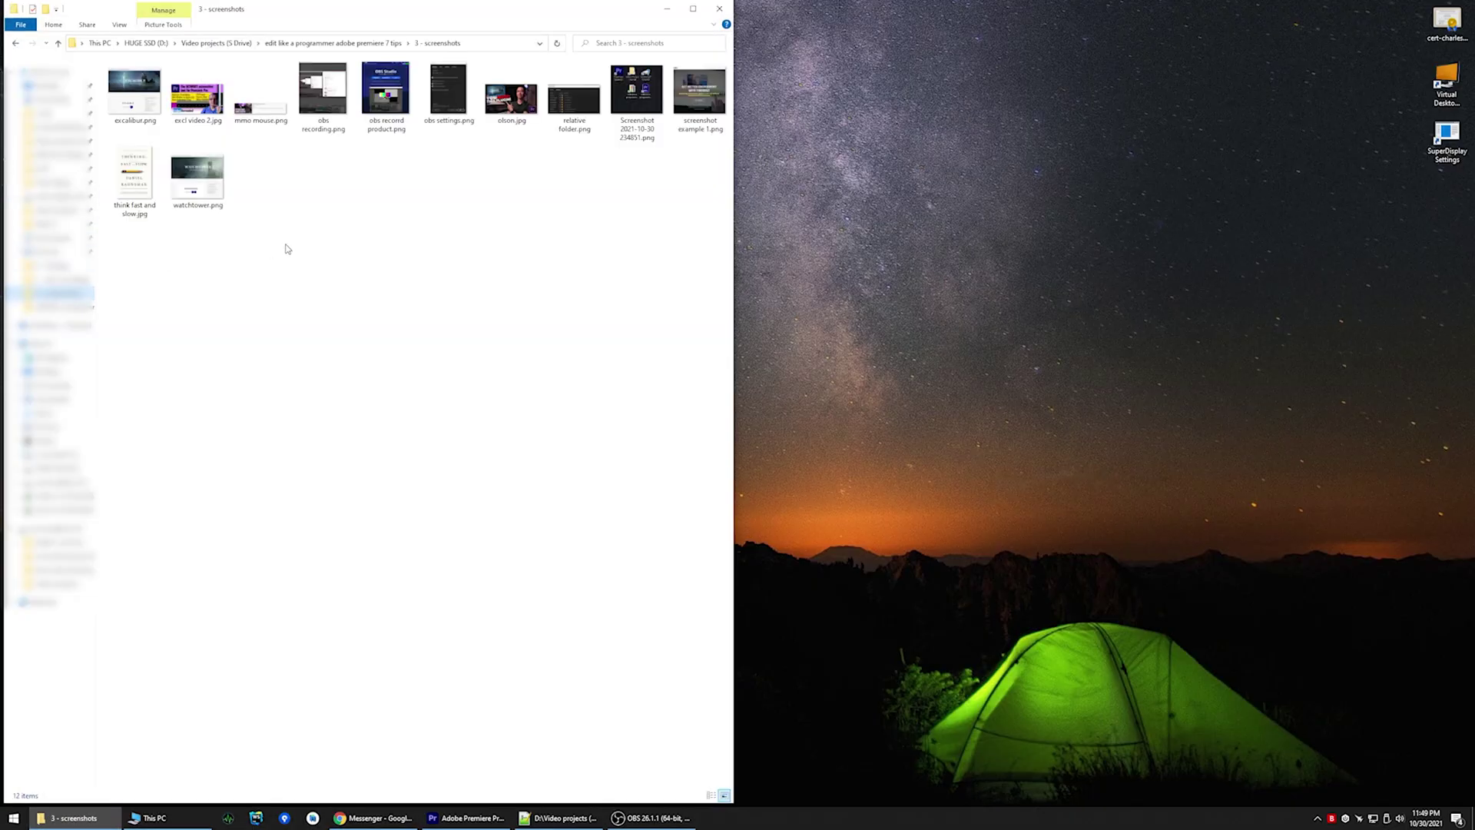
drag(637, 90, 873, 182)
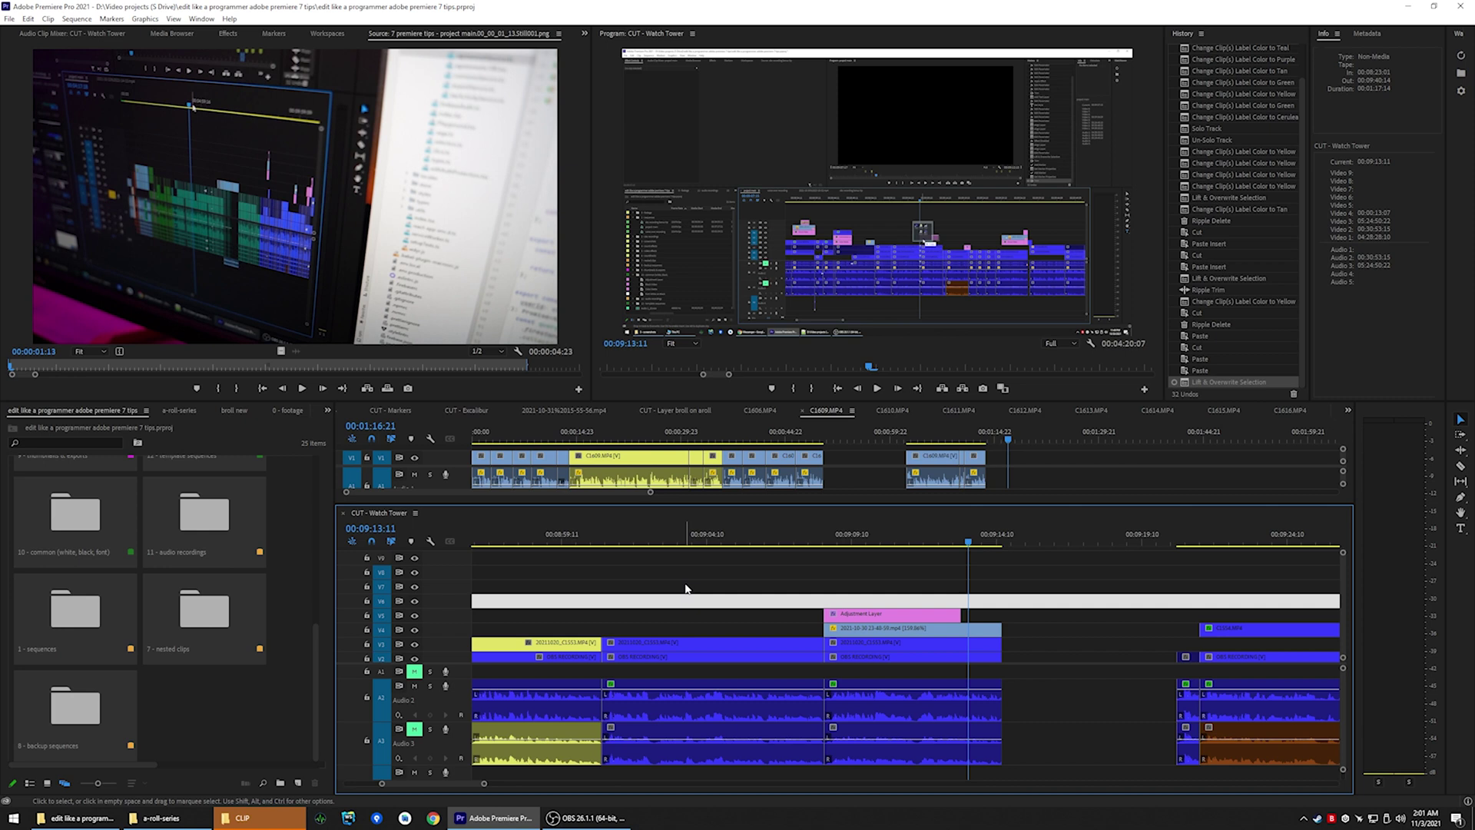
click(242, 822)
click(246, 818)
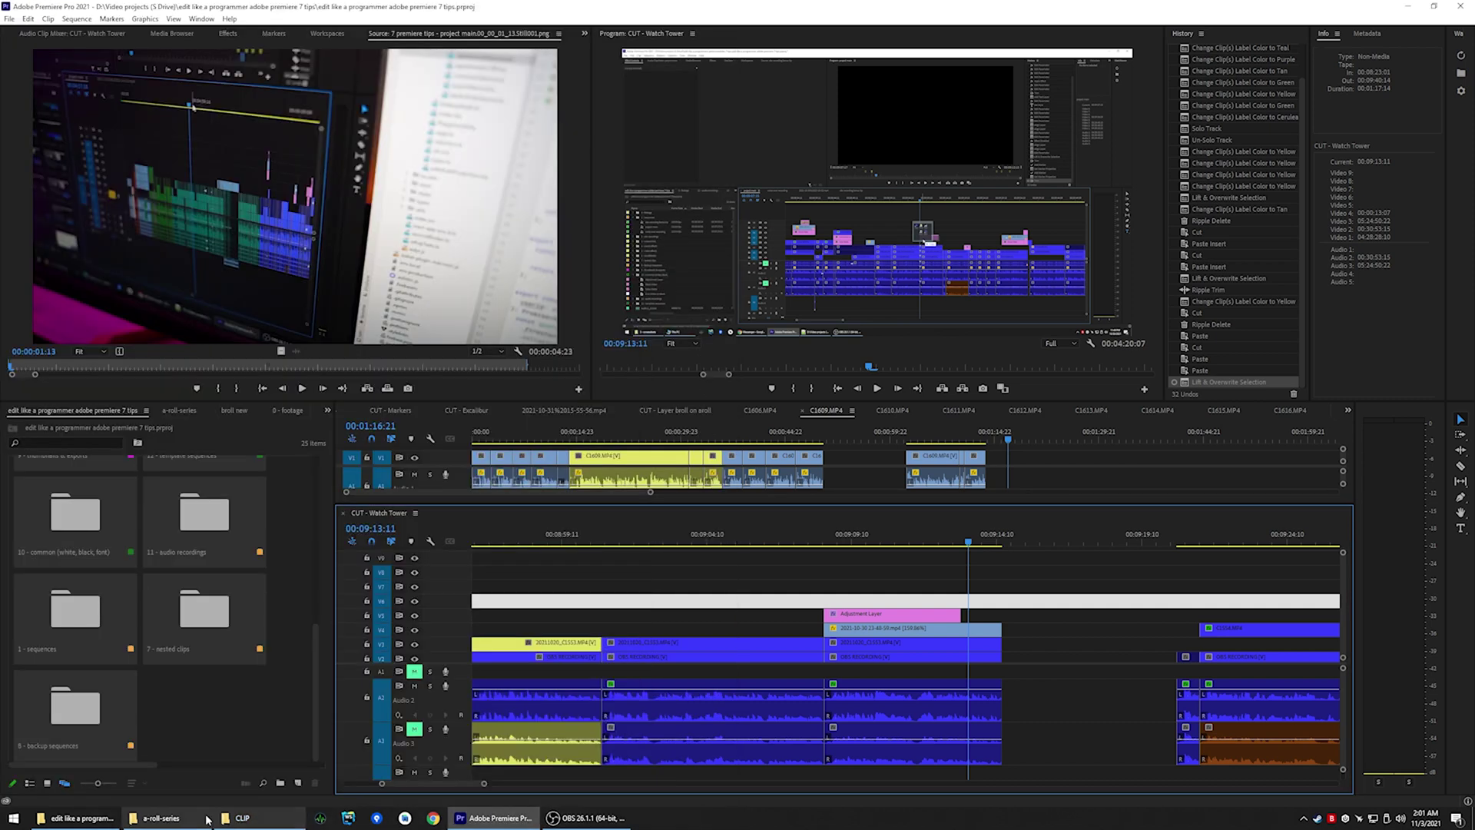
click(84, 819)
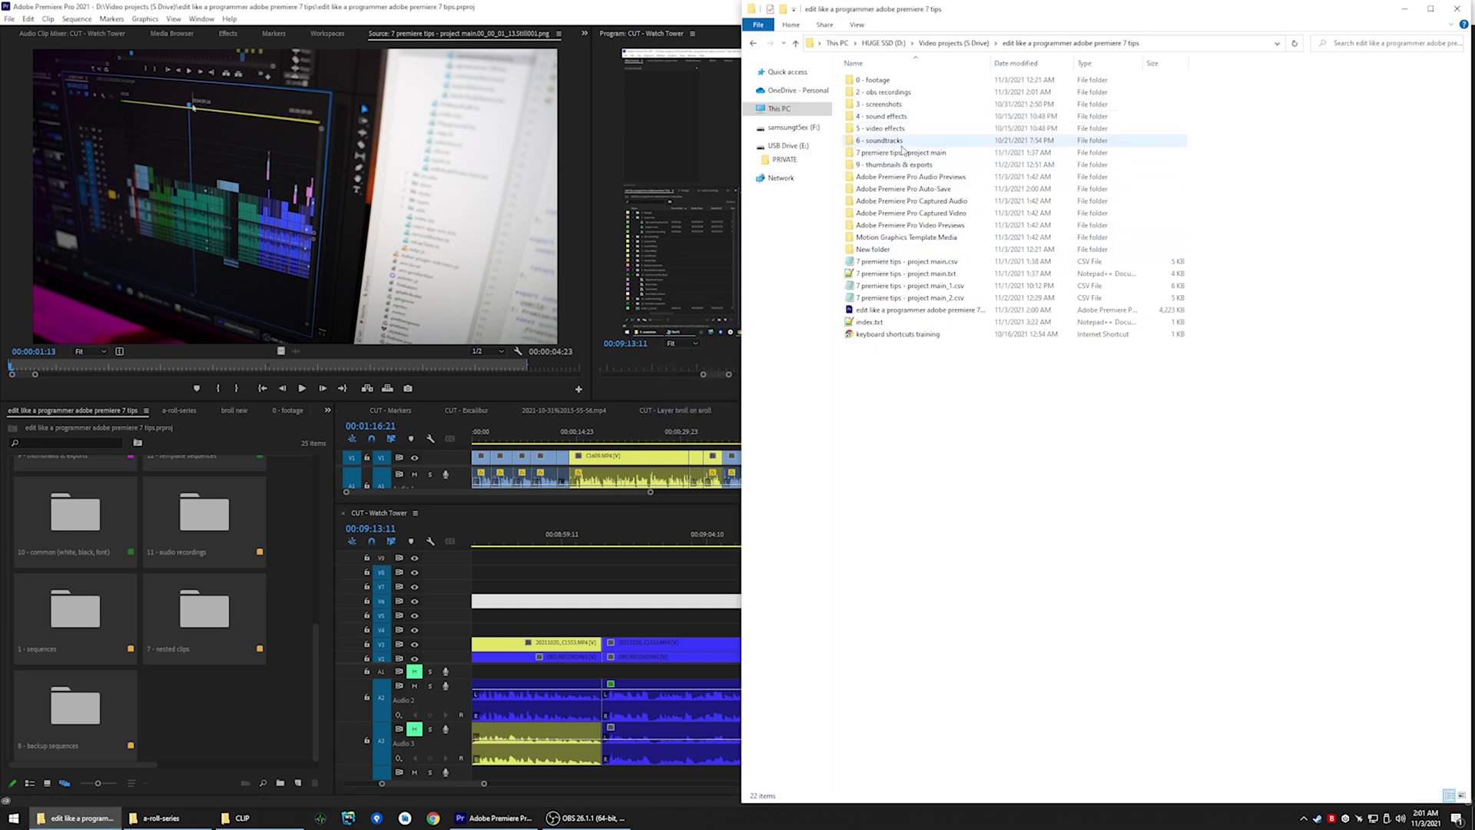
double_click(896, 105)
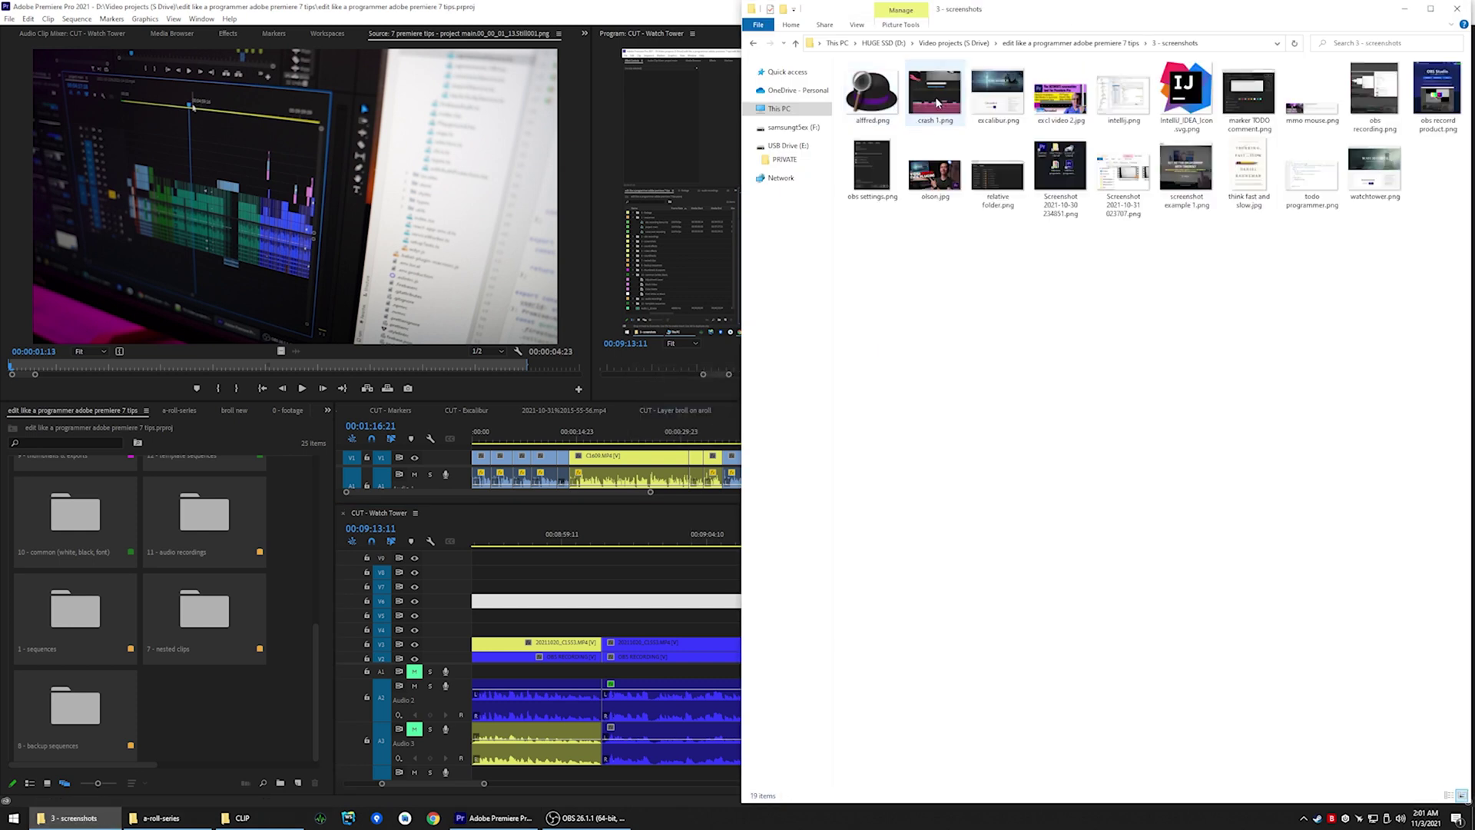
drag(934, 93, 699, 572)
Step: Switch the Project panel to List View and delete the loose crash 1.png, leaving 25 items
click(711, 540)
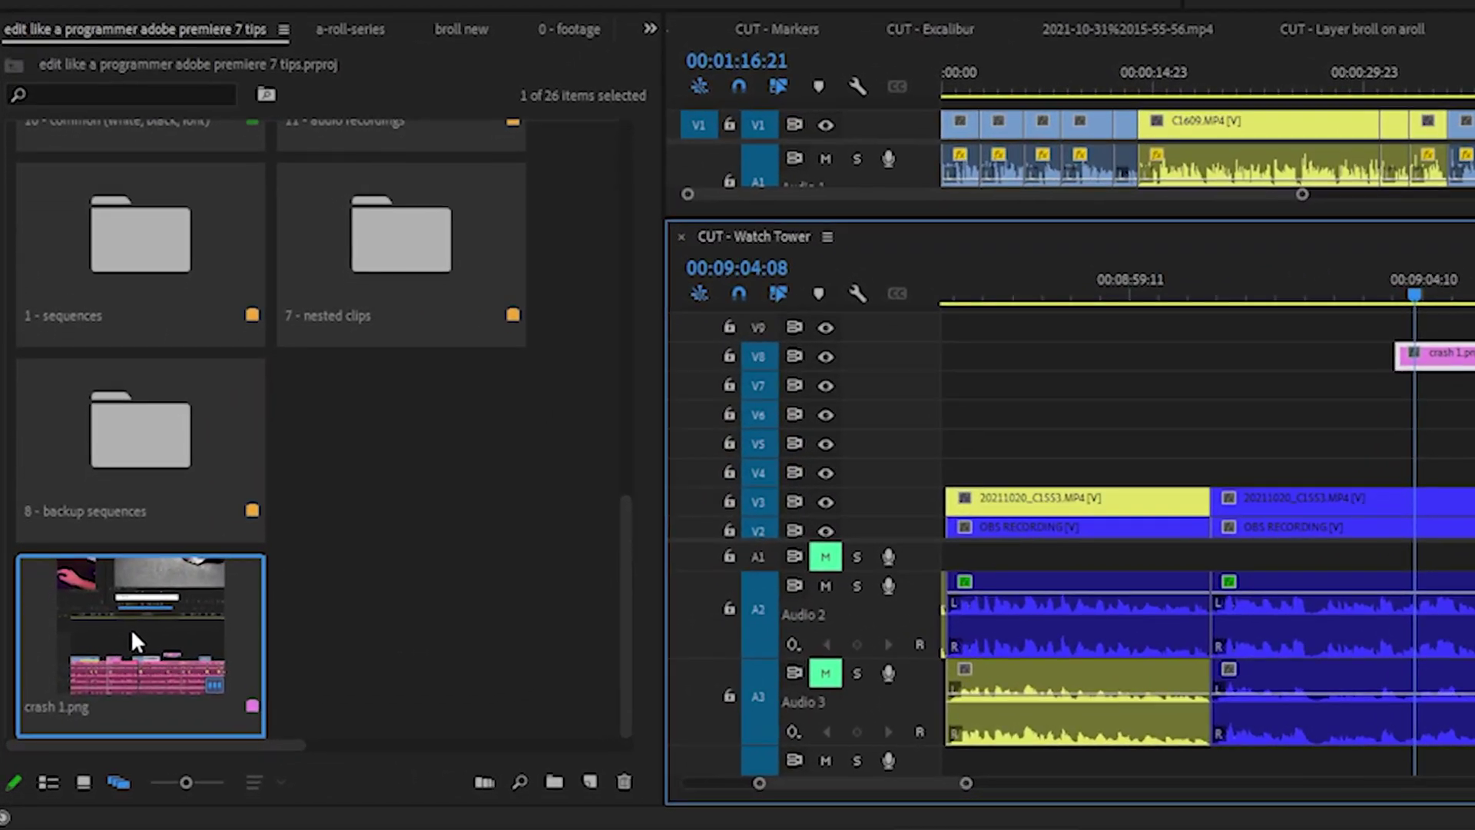
drag(124, 641, 393, 36)
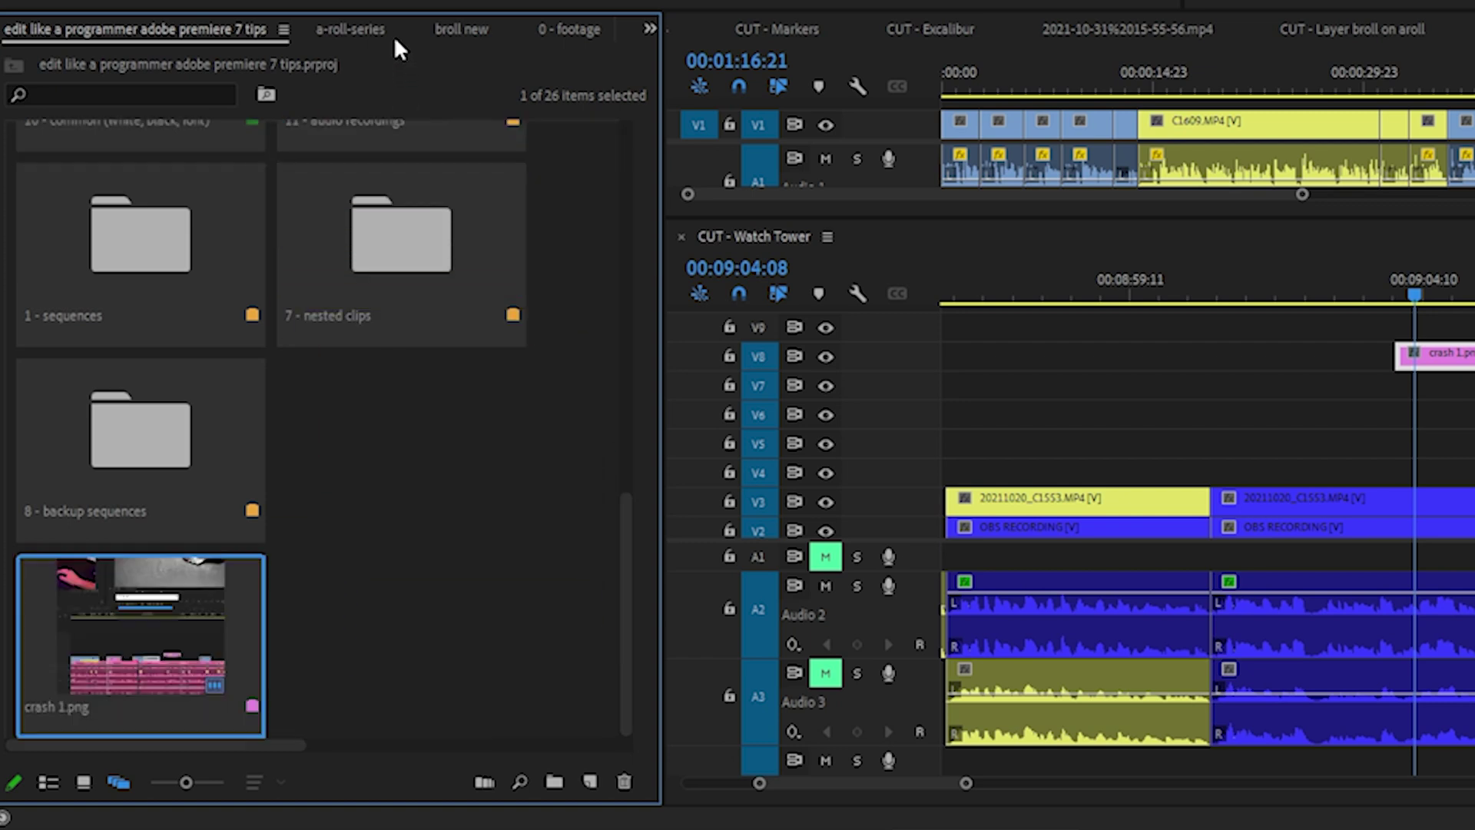
click(48, 782)
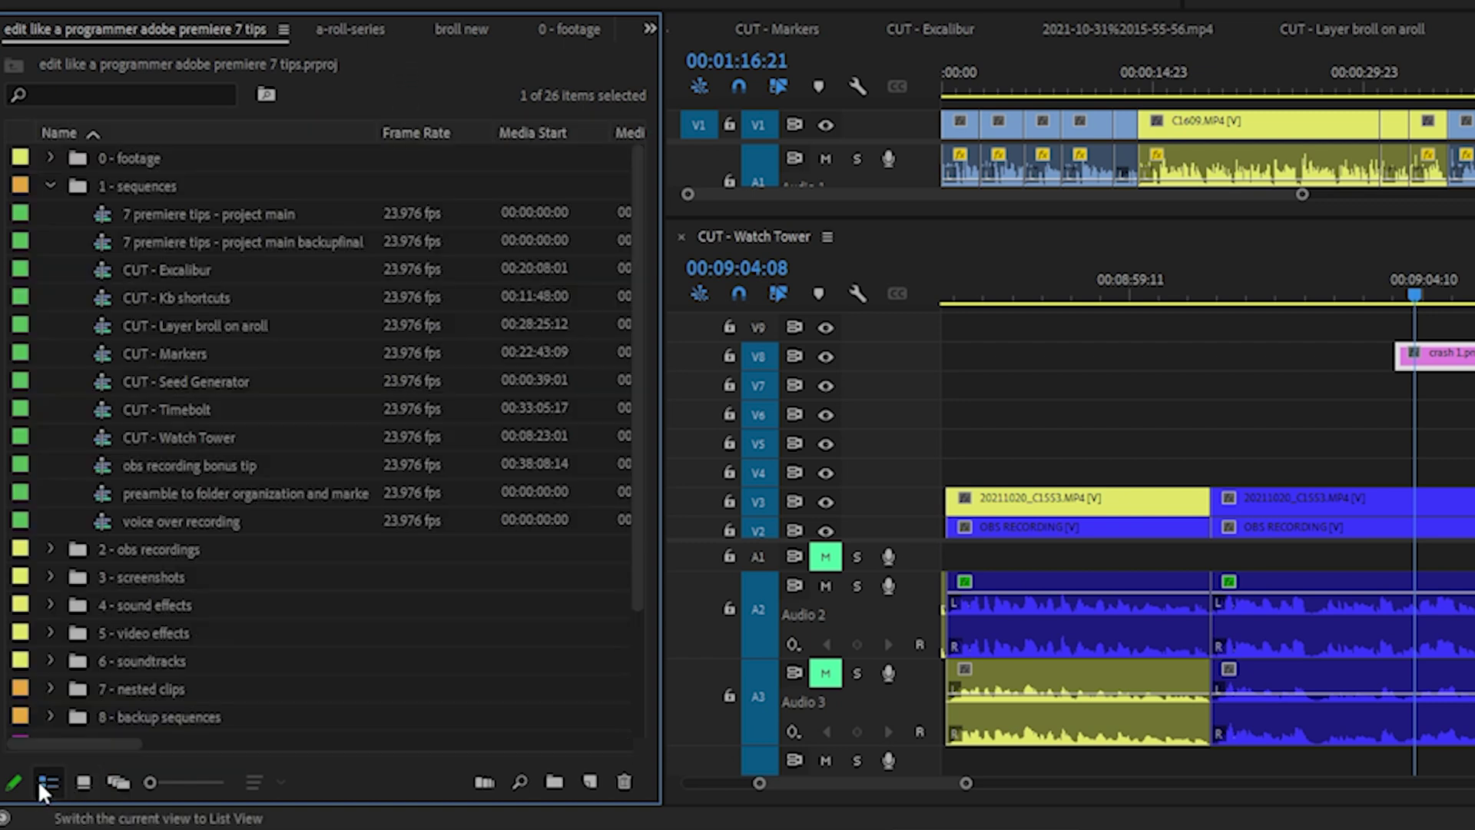
scroll(301, 620, down, 1)
scroll(299, 623, down, 3)
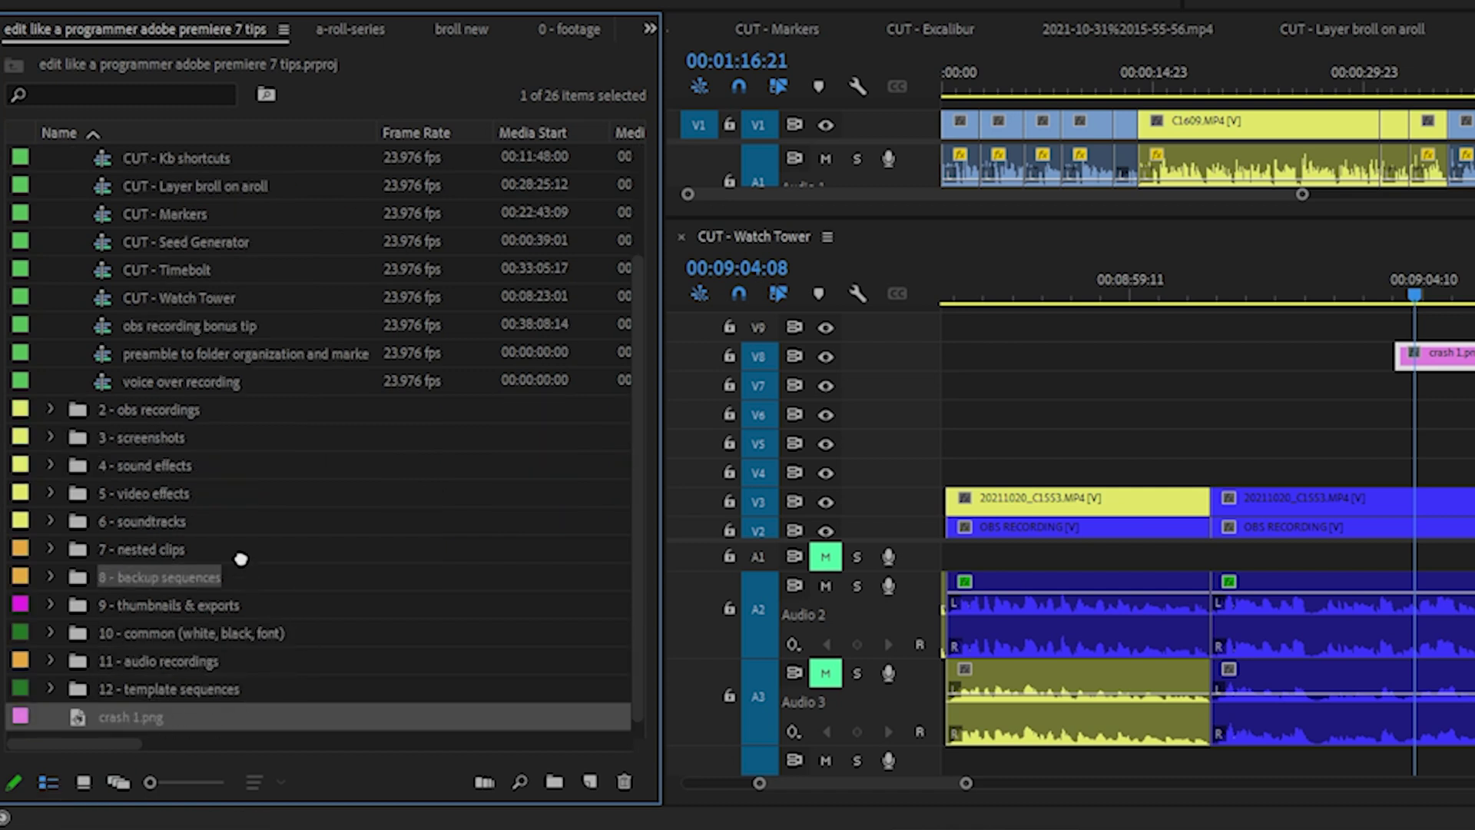
key(Delete)
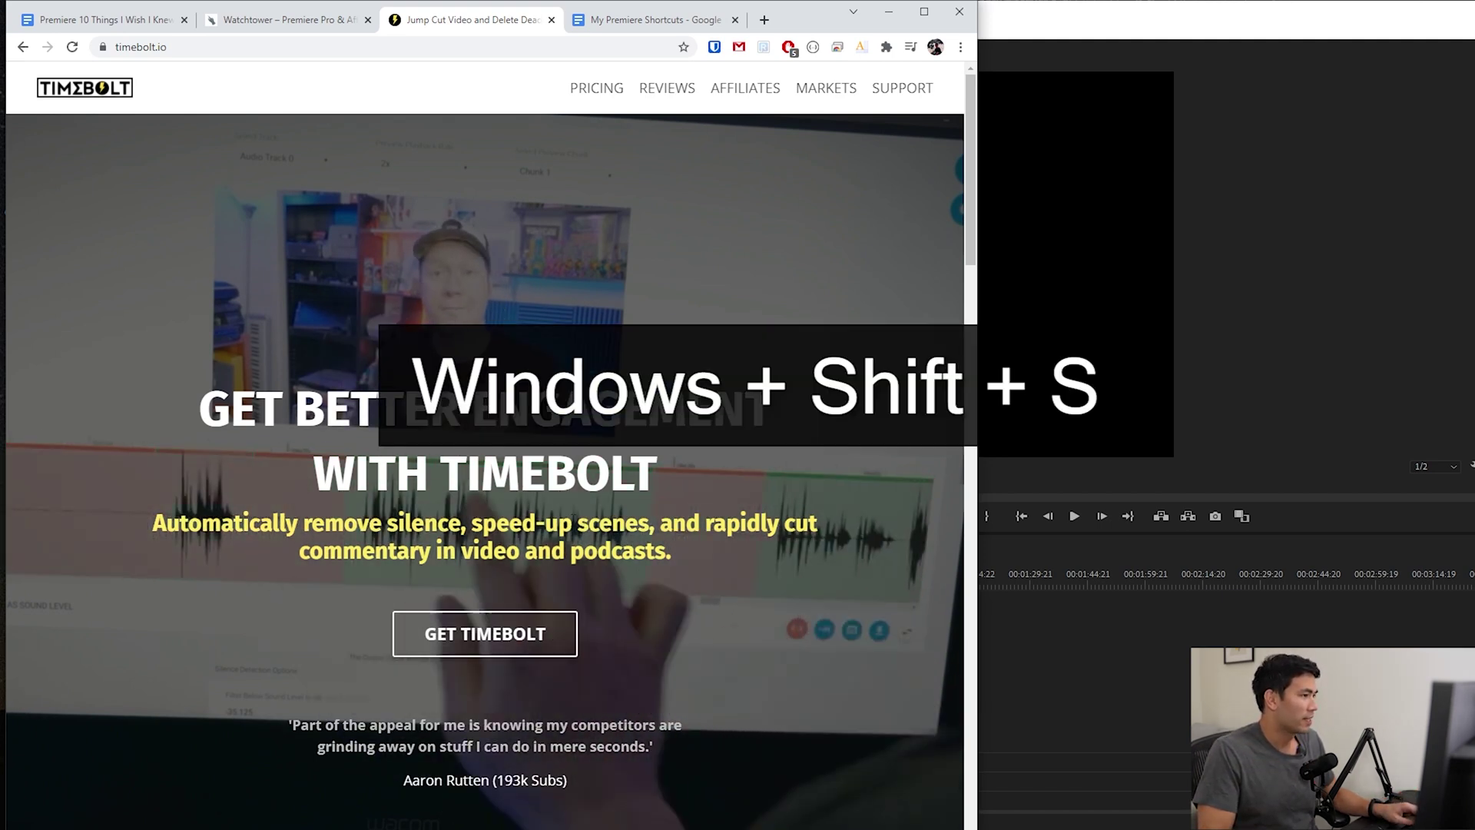
Step: Snip the Timebolt homepage with Win+Shift+S and save it as a PNG in 3 - screenshots
key(super+shift+s)
mouse_move(23, 65)
mouse_down()
mouse_move(112, 165)
mouse_move(964, 829)
mouse_move(937, 828)
mouse_up()
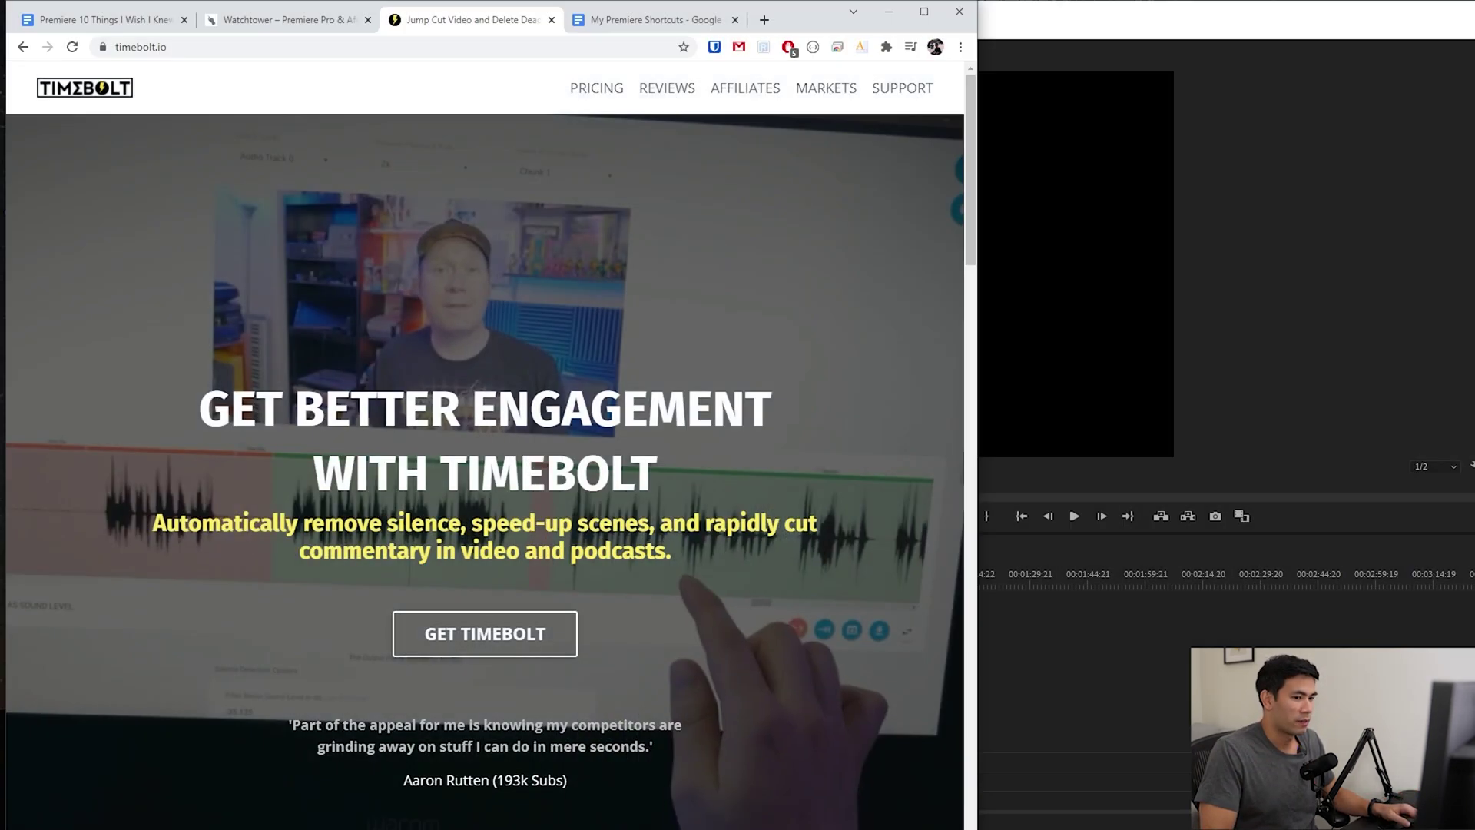
key(ctrl+s)
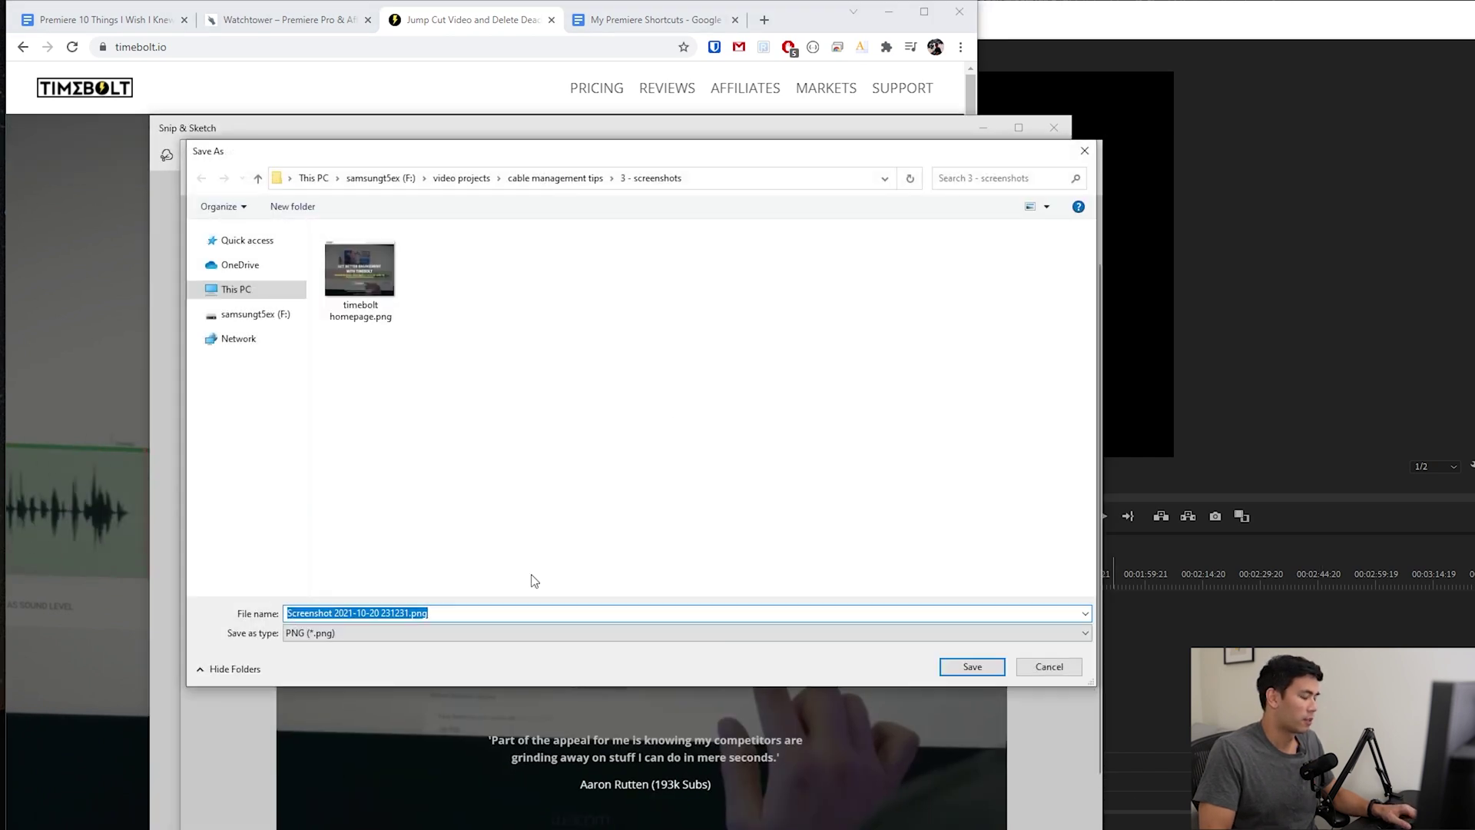
text(timeb)
text(olt thumbnail)
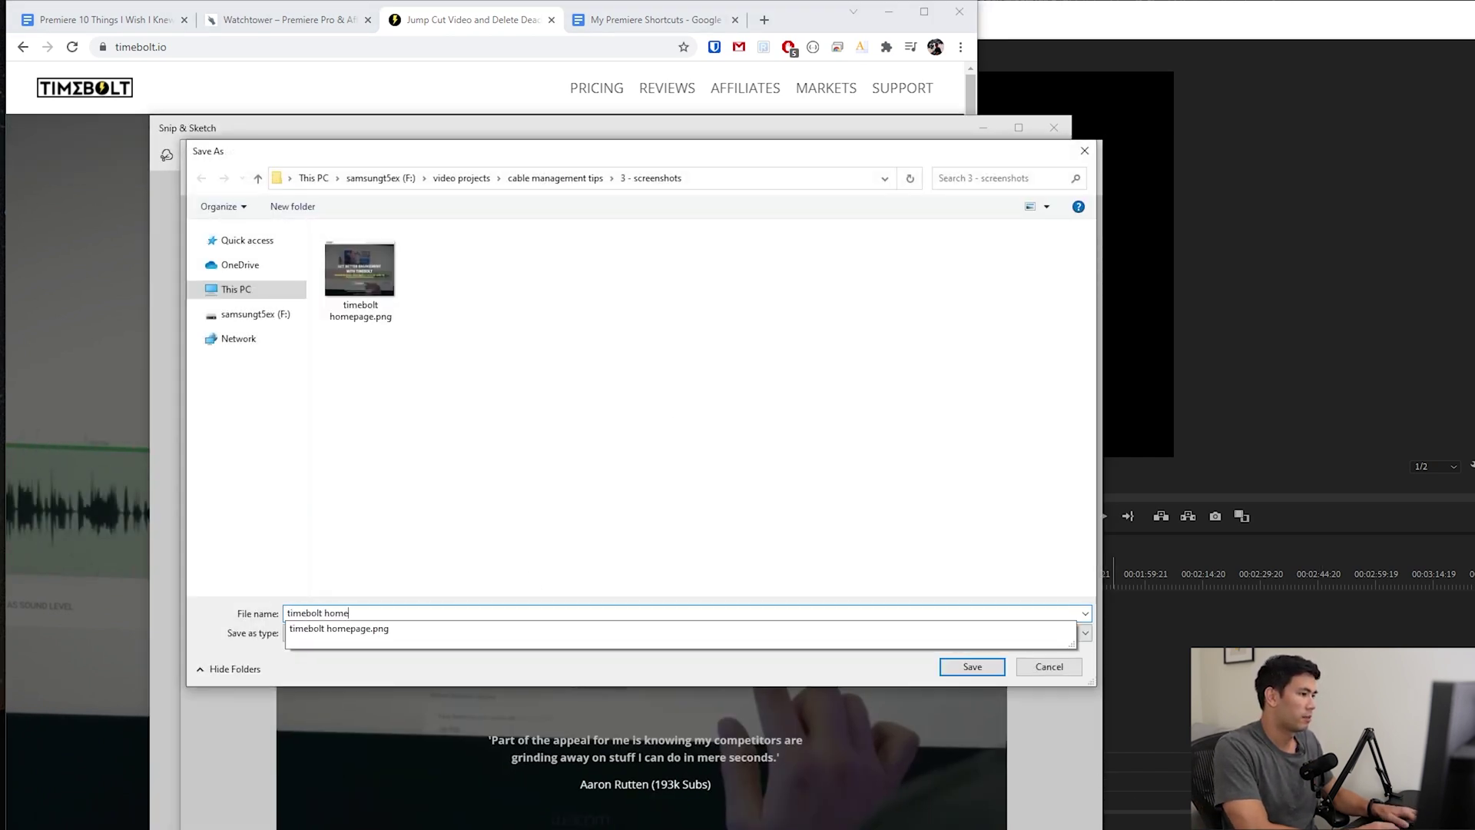
key(Return)
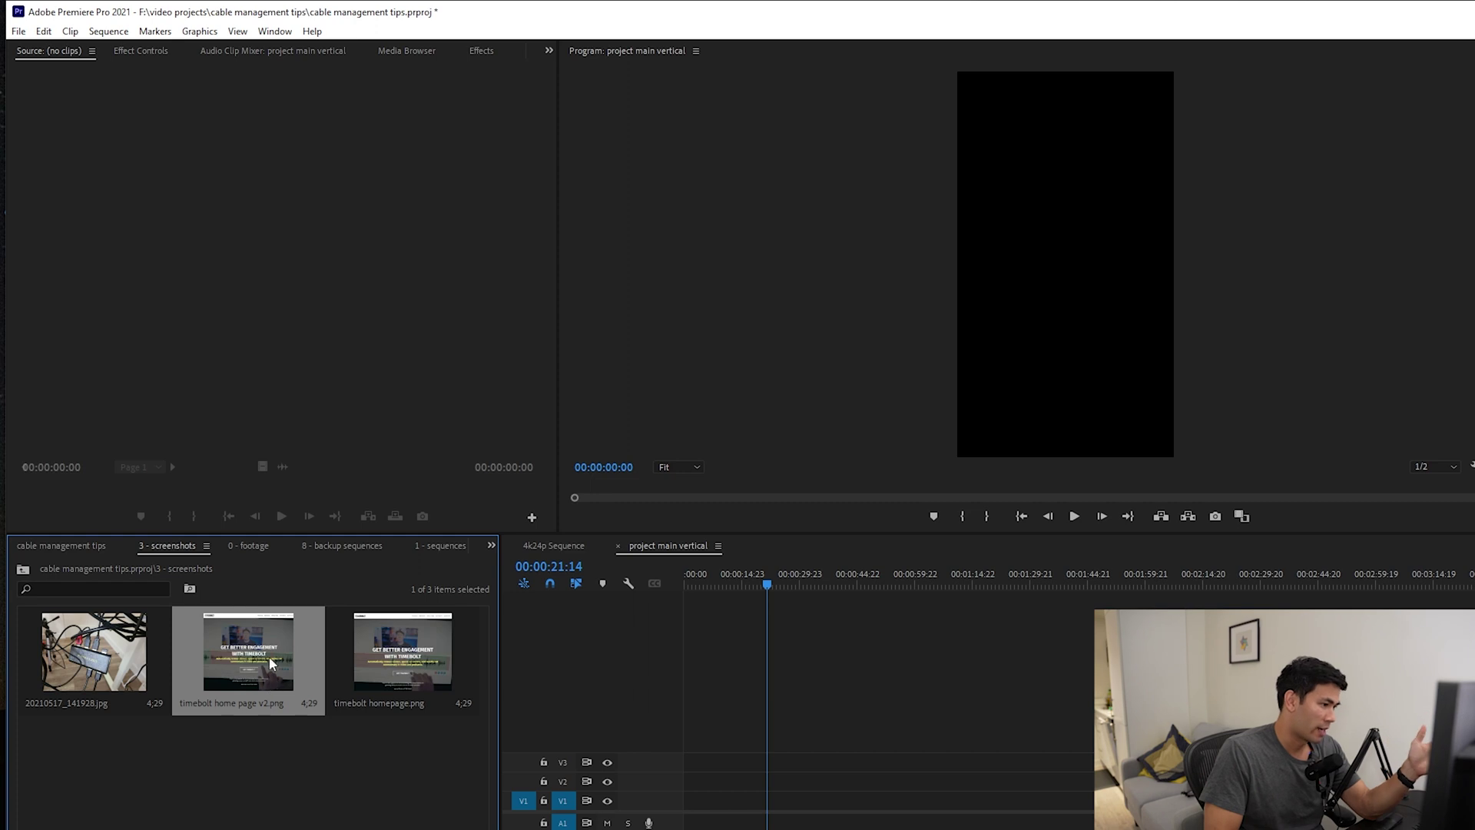
Step: Drop timebolt home page v2.png onto V1 of the project main vertical sequence, then switch to File Explorer
drag(269, 656, 776, 801)
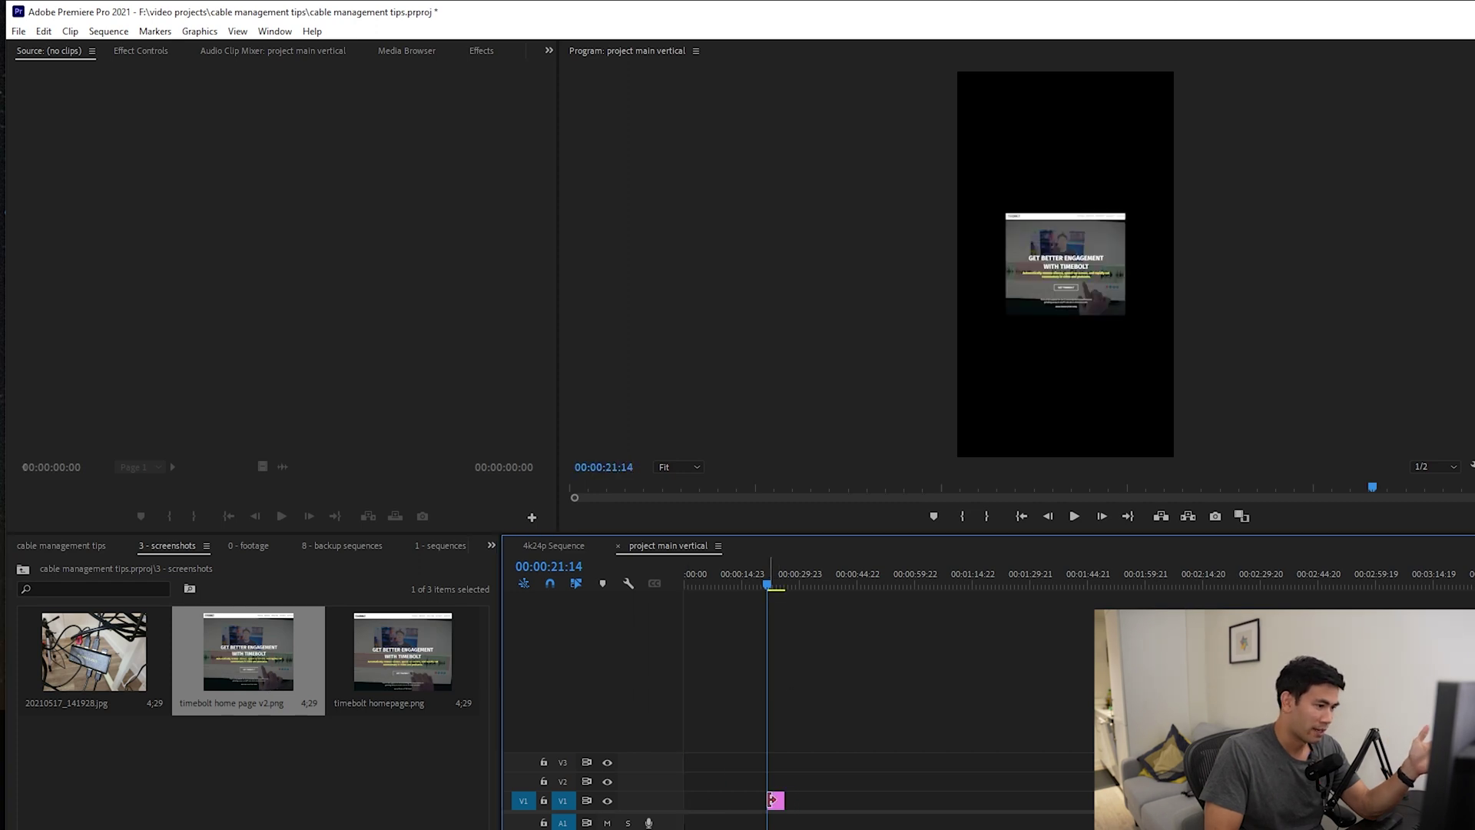
click(779, 587)
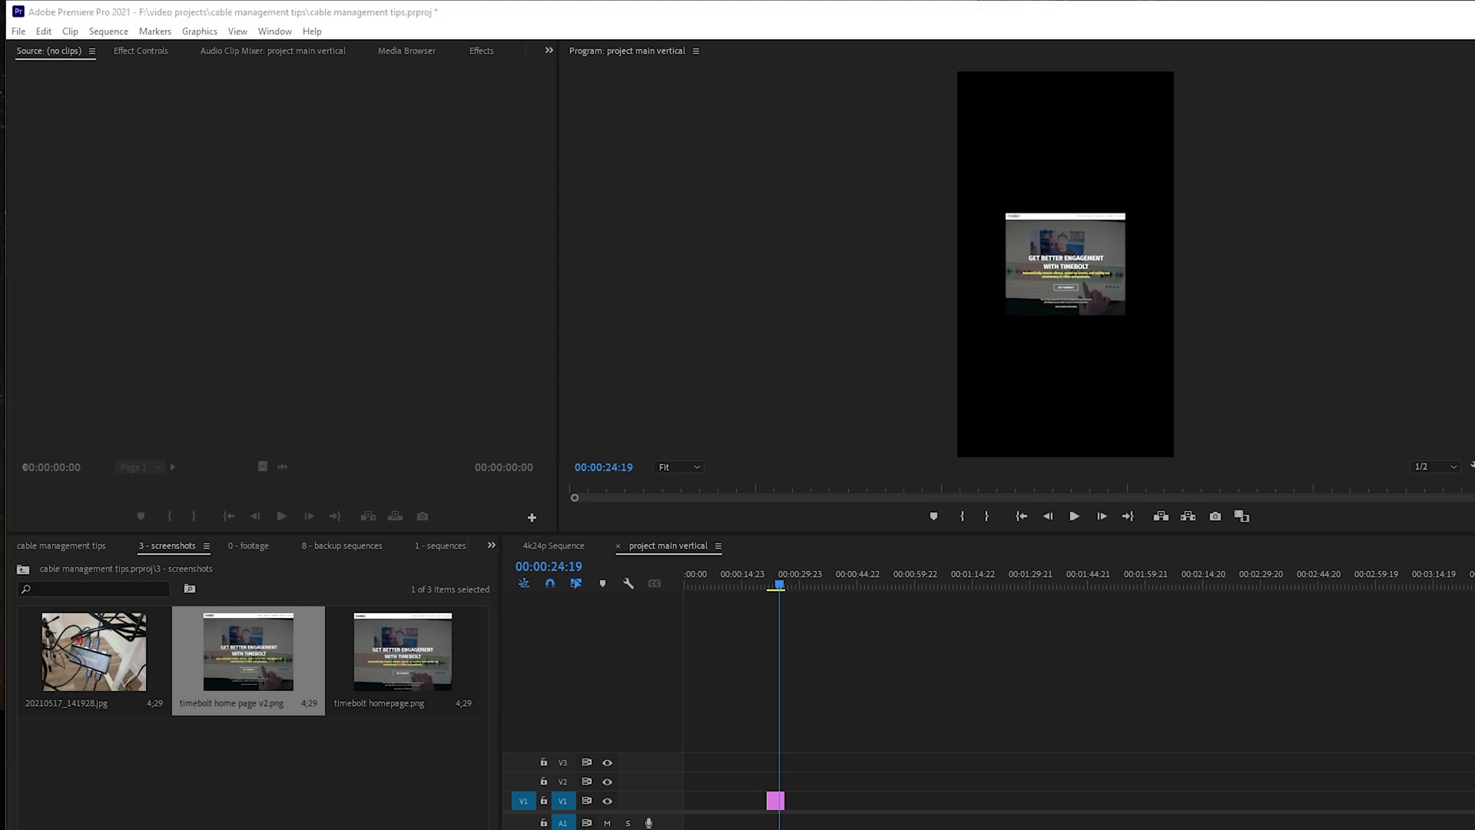
key(alt+Tab)
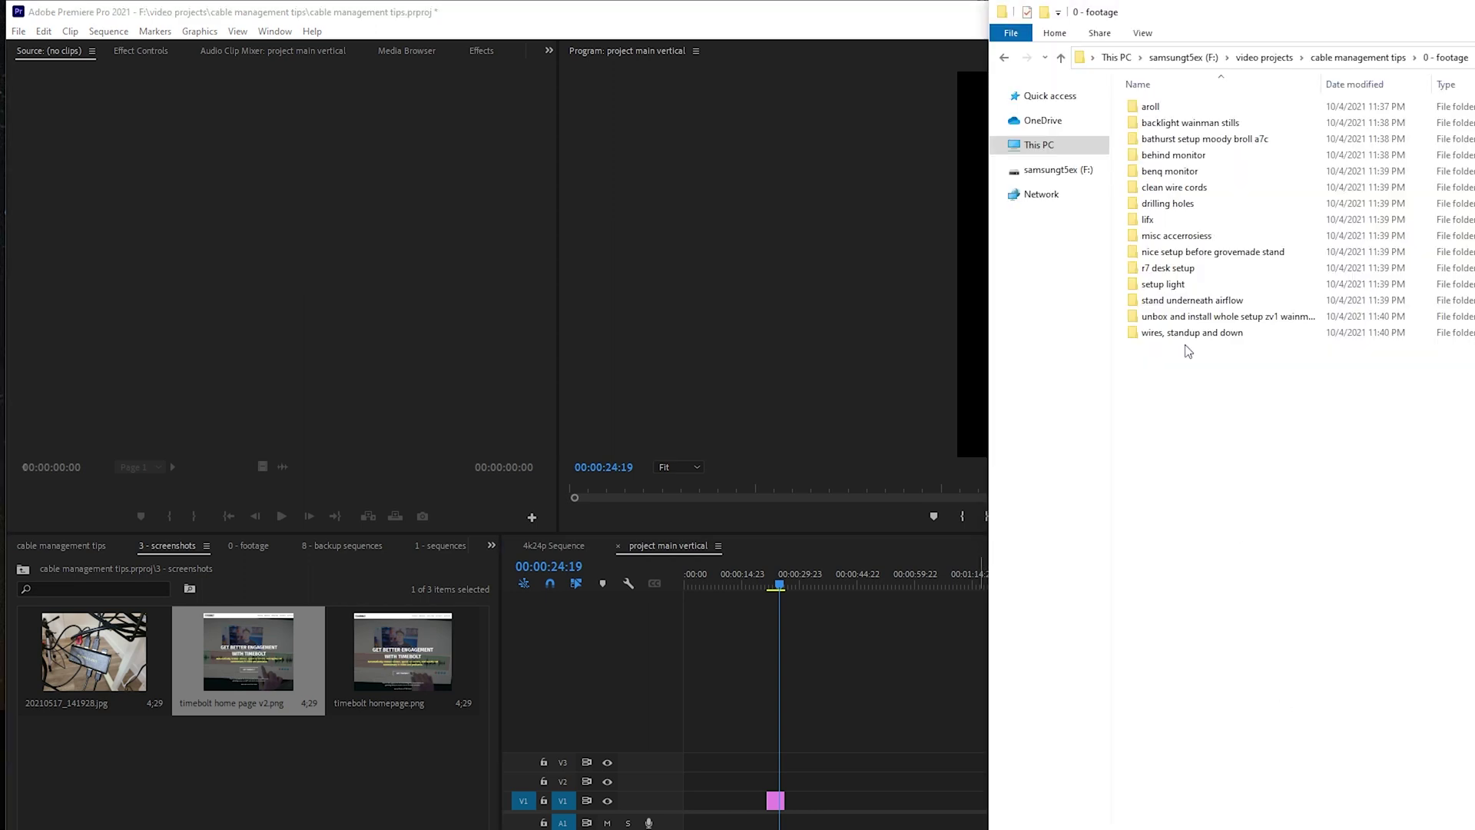
Step: Drag timebolt home page v2.png from cable management tips\3 - screenshots into Premiere's screenshots bin, then leave Explorer
click(1358, 57)
double_click(1251, 145)
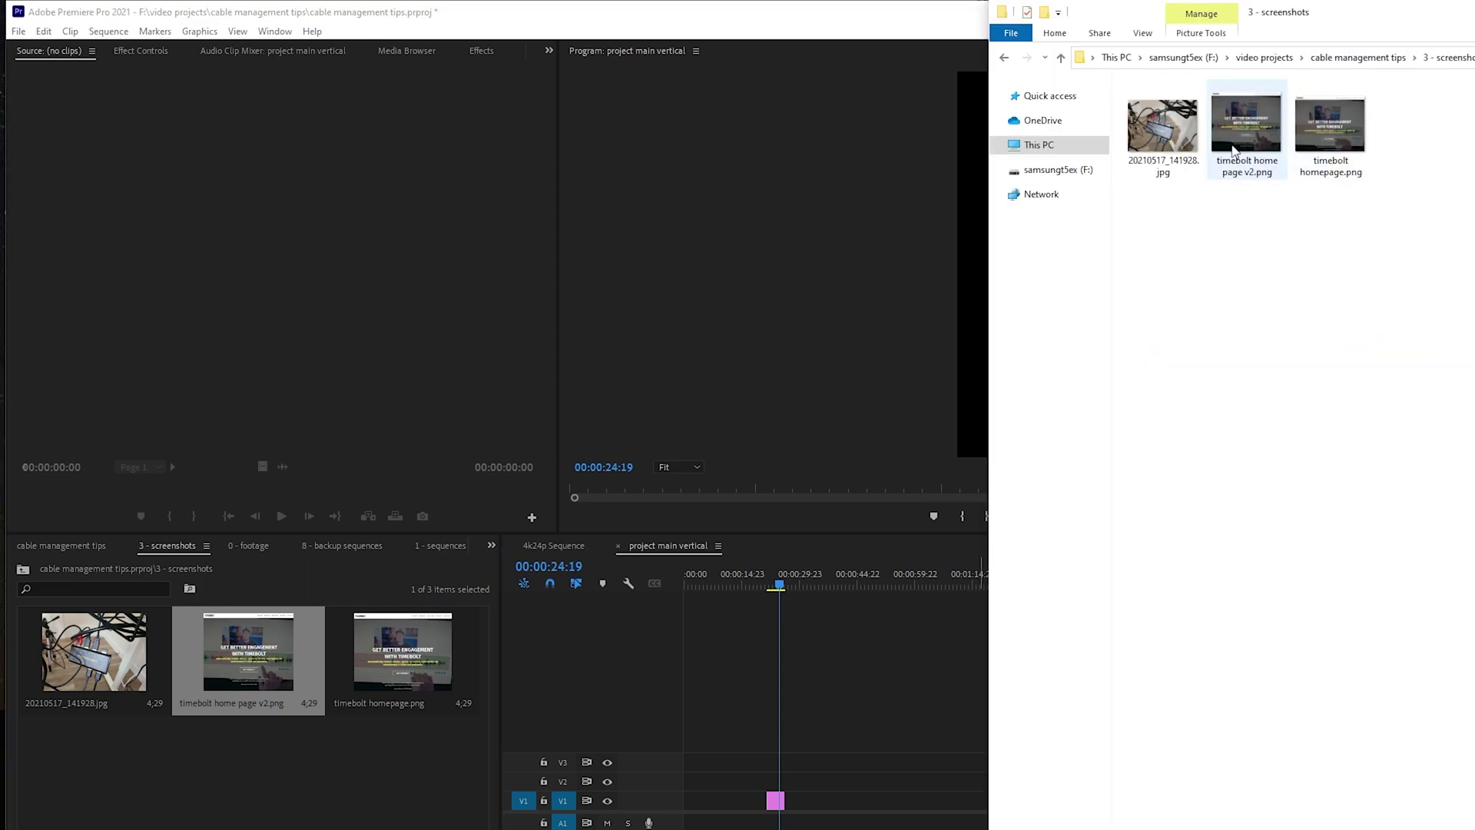
drag(1260, 126, 230, 653)
key(alt+Tab)
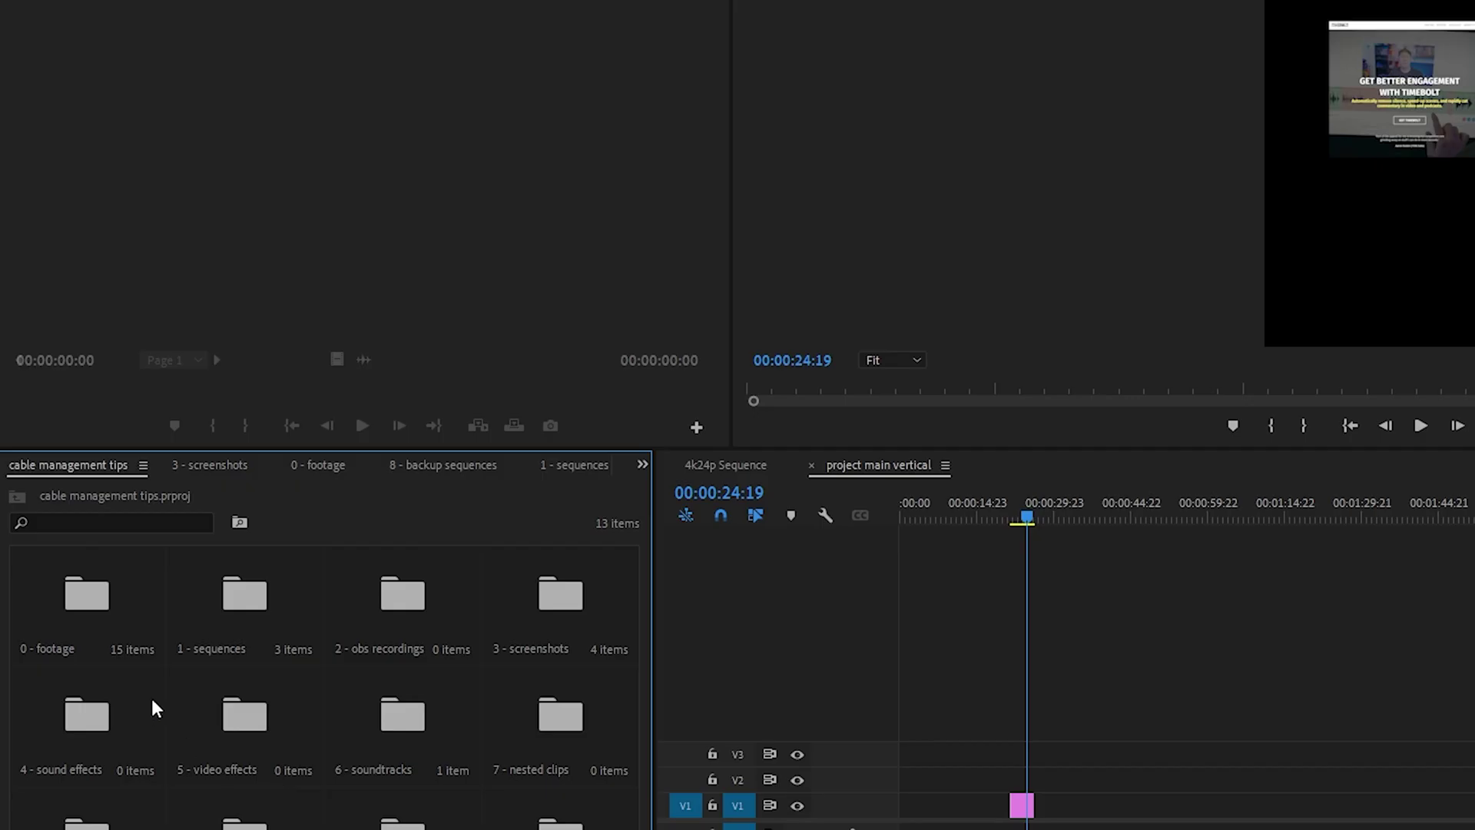
Step: Open the 2 - obs recordings bin in its own tab to see that it is empty
key(ctrl+Page_Up)
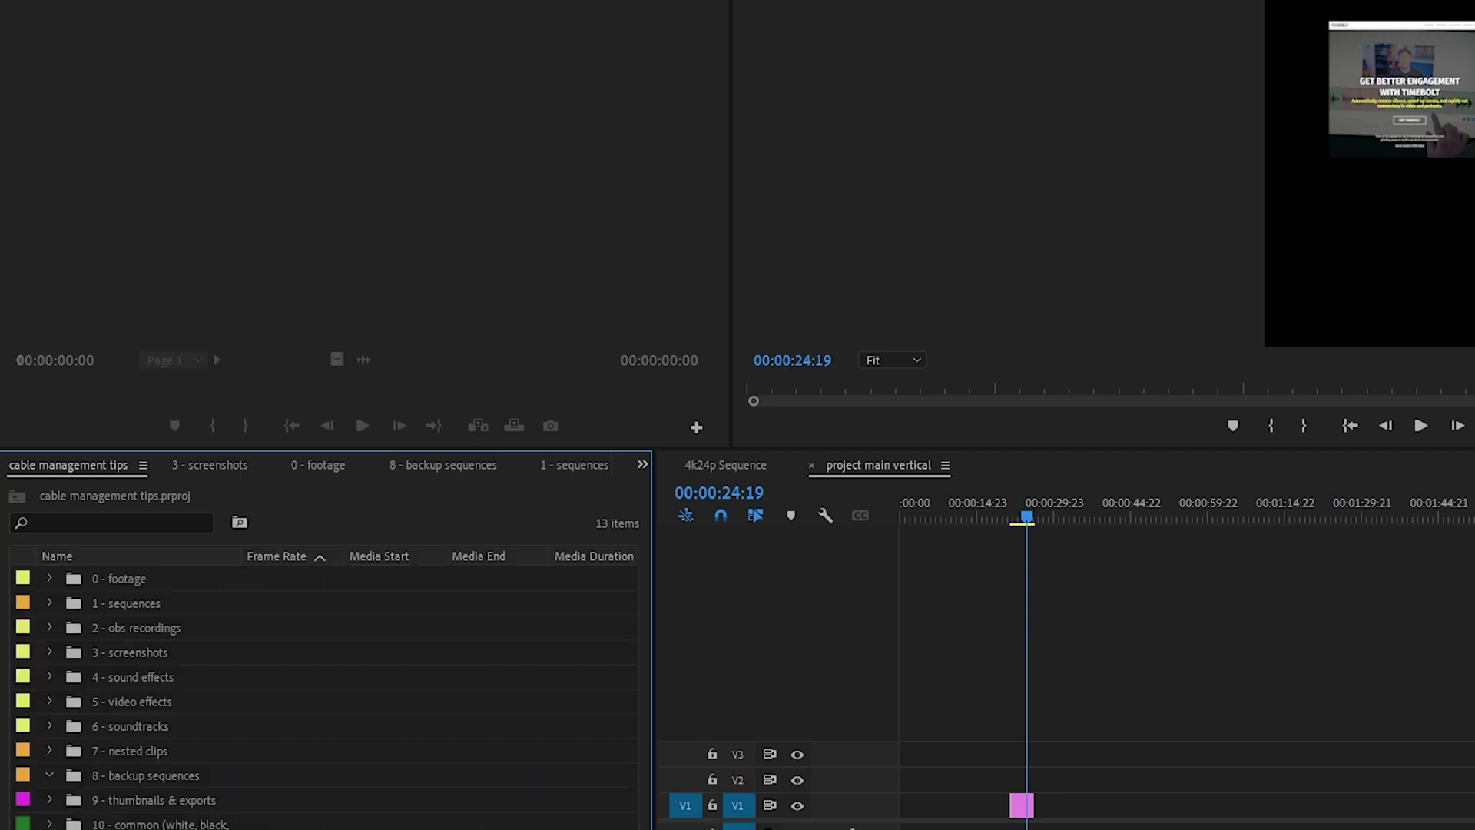
double_click(163, 630)
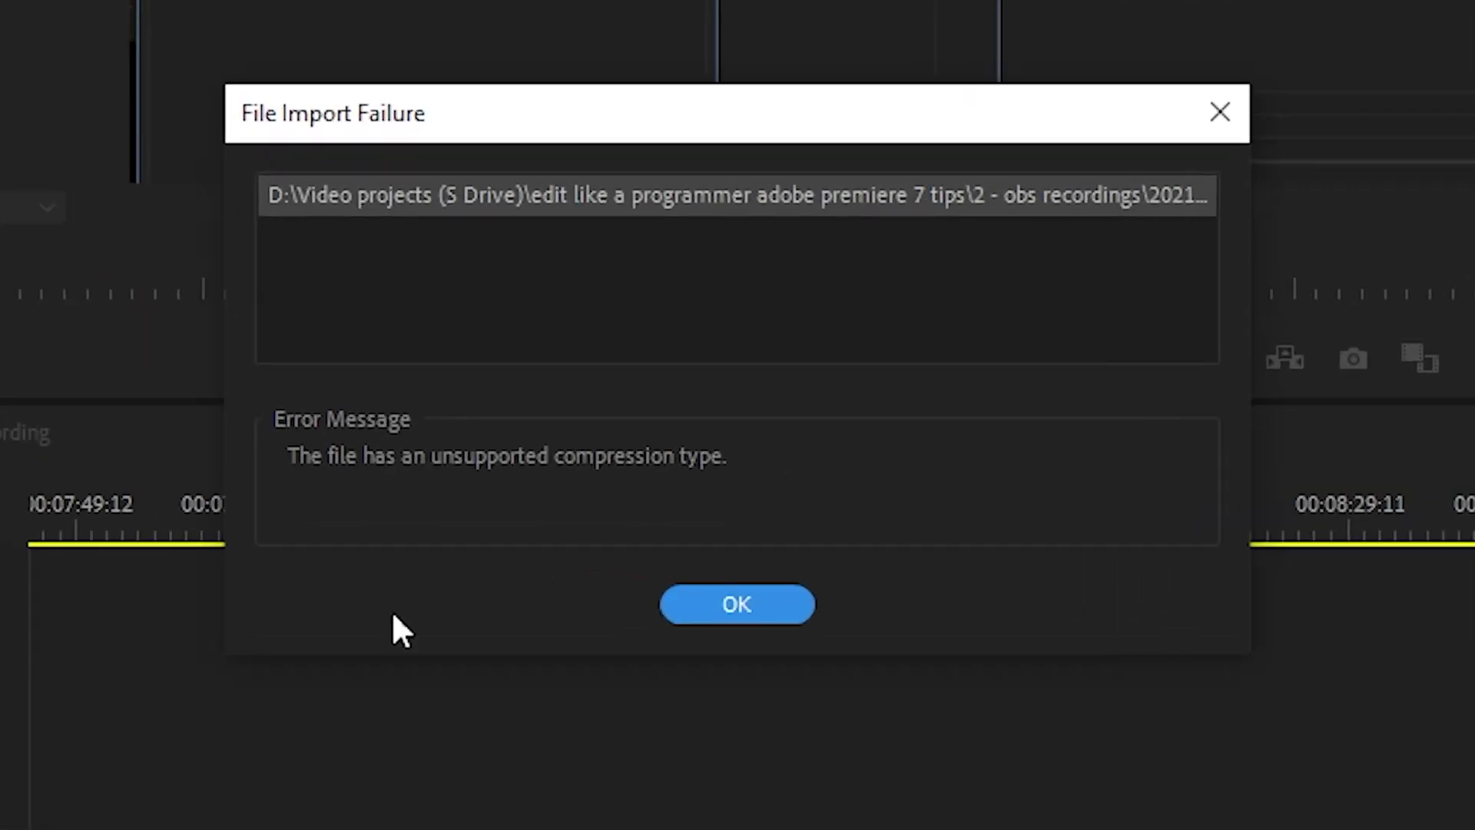
Step: Dismiss the File Import Failure warning about the OBS recording's unsupported compression type
click(758, 618)
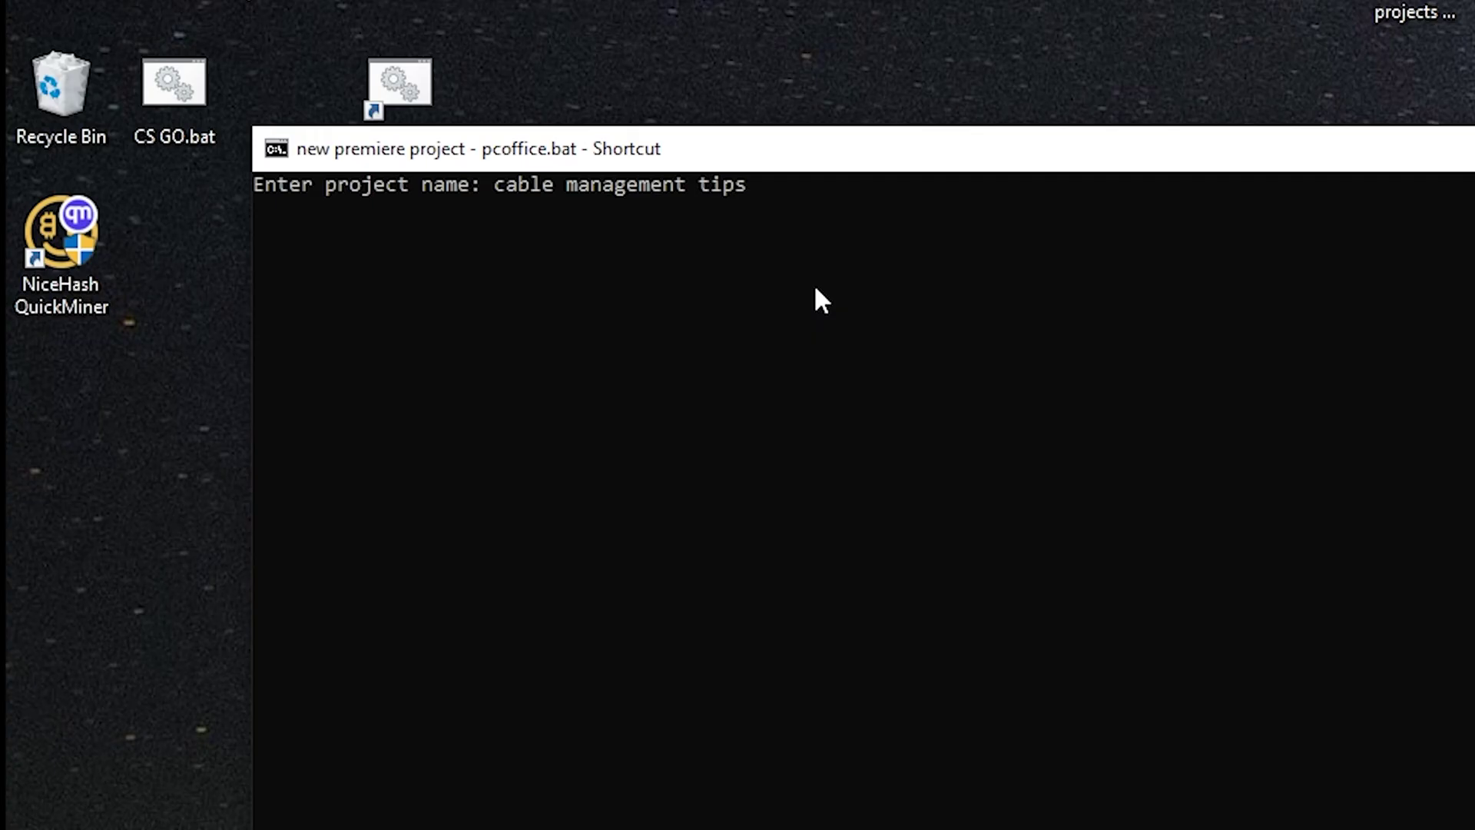
Step: Run pcoffice.bat with the name 'cable management tips' and select the new .prproj file
key(Return)
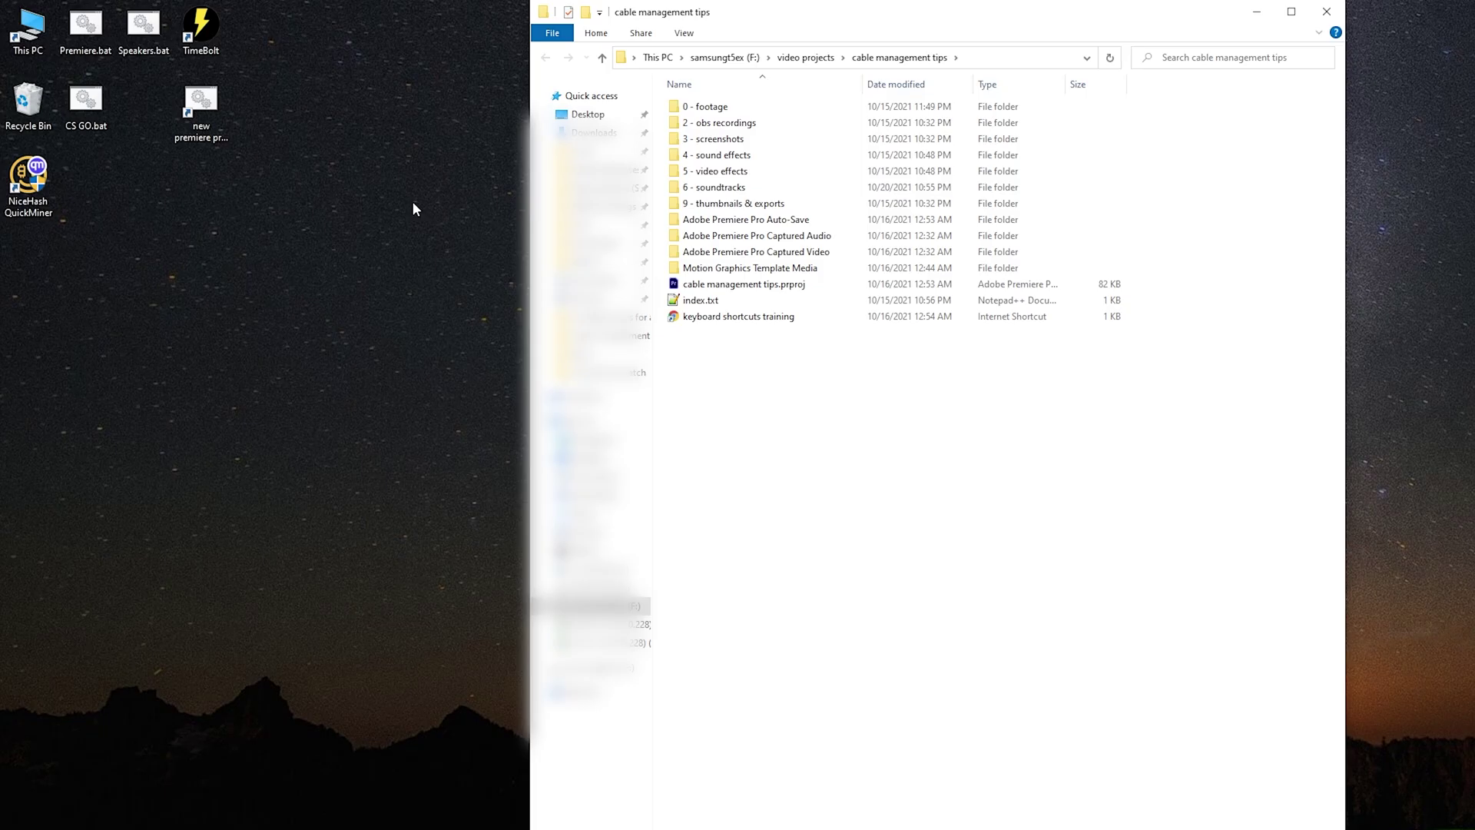
click(722, 285)
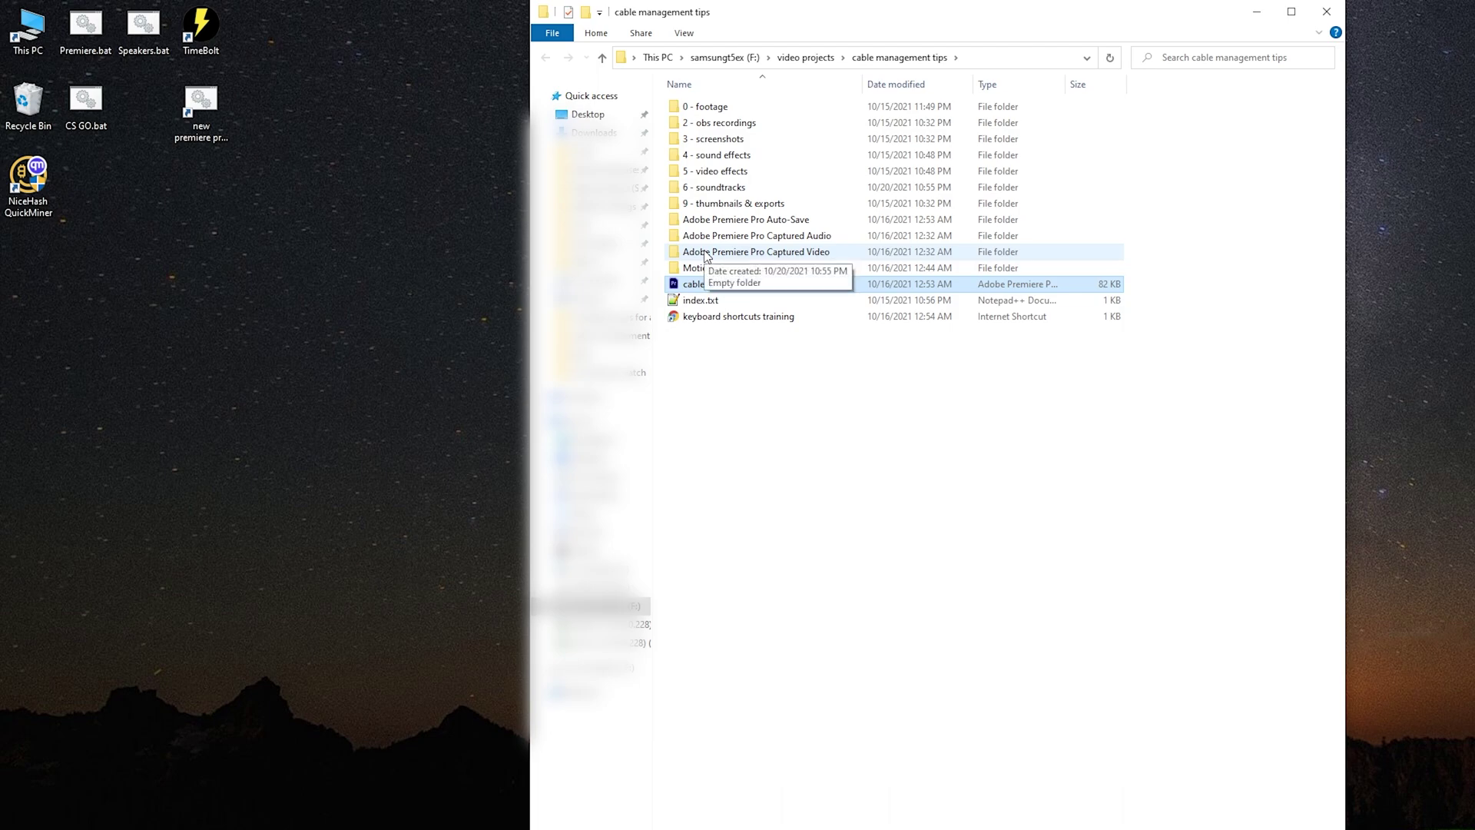
drag(102, 89, 255, 83)
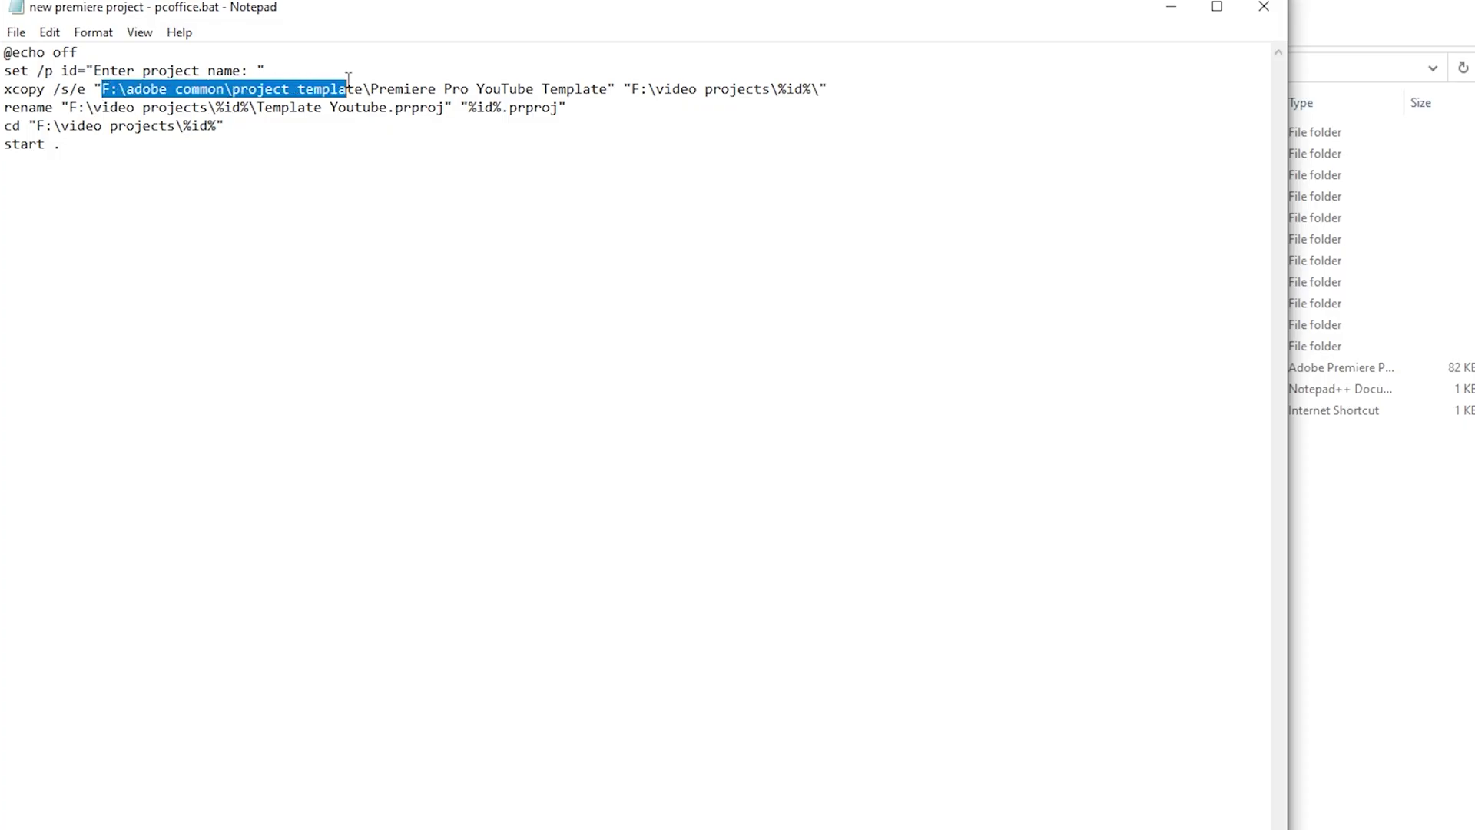
drag(348, 81, 379, 80)
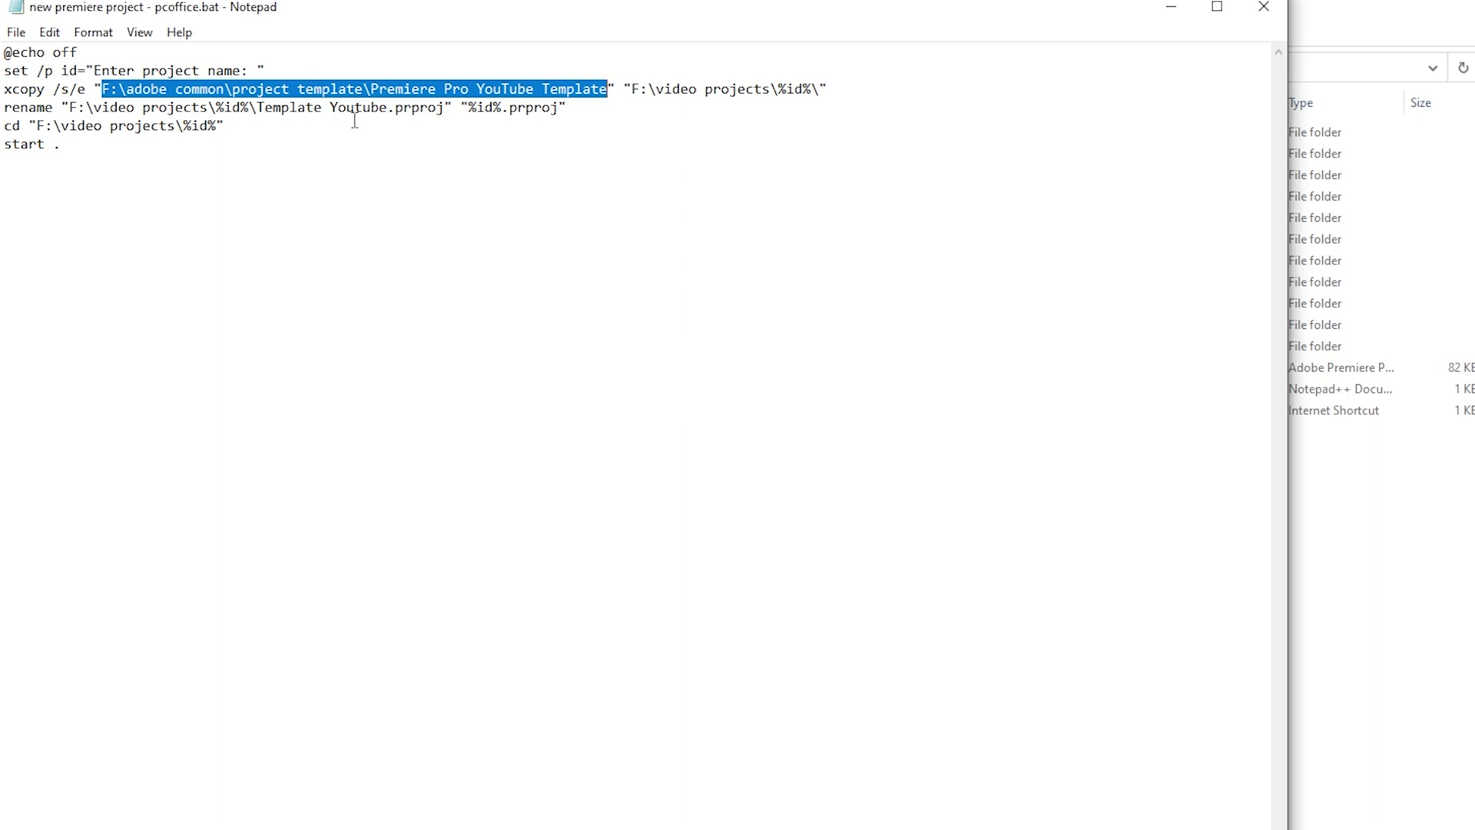
click(115, 160)
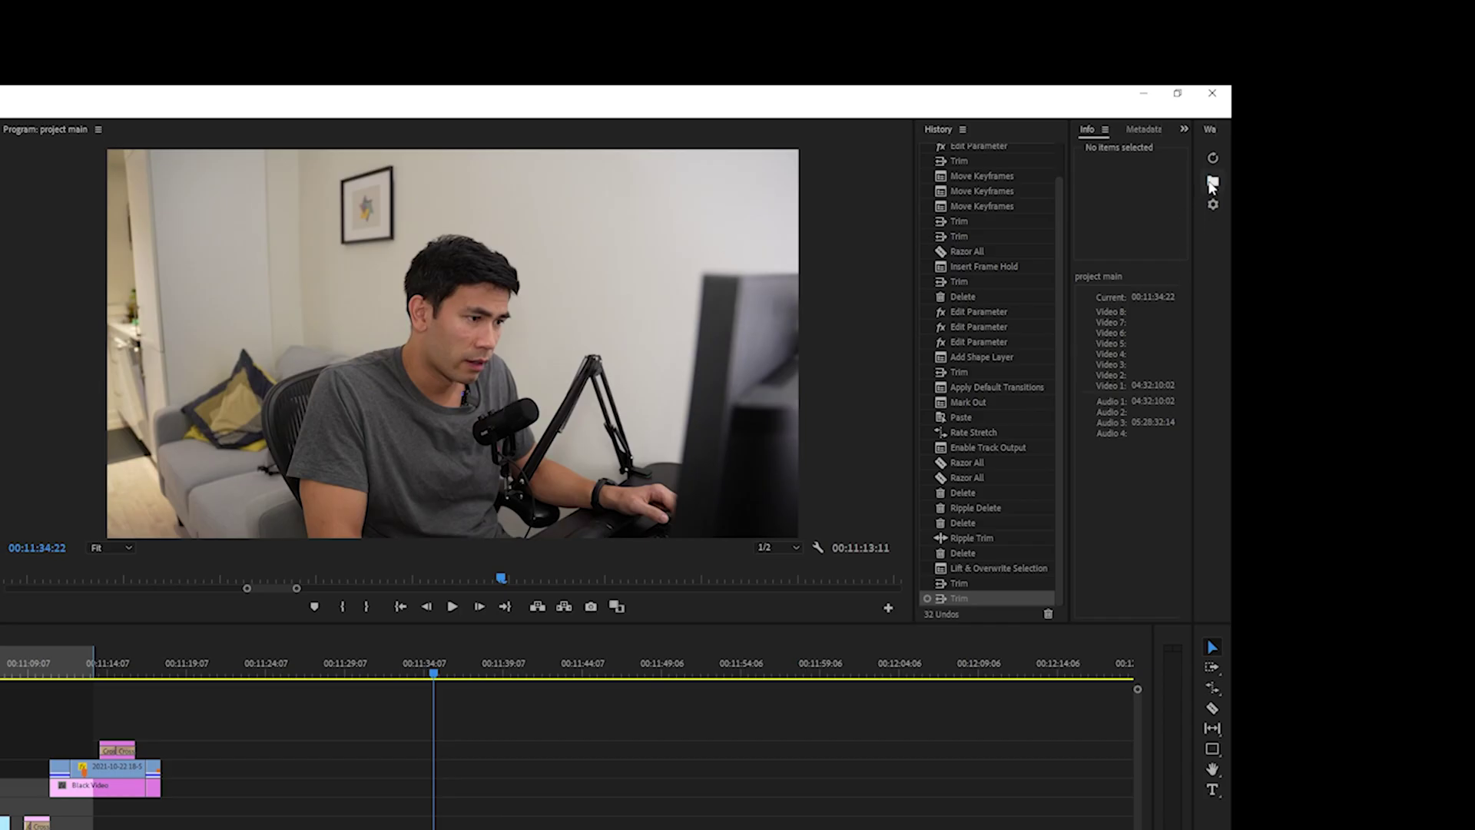
Step: Inspect Watchtower's Advanced bin-to-relative-folder mapping table, then close the settings legend
click(1212, 185)
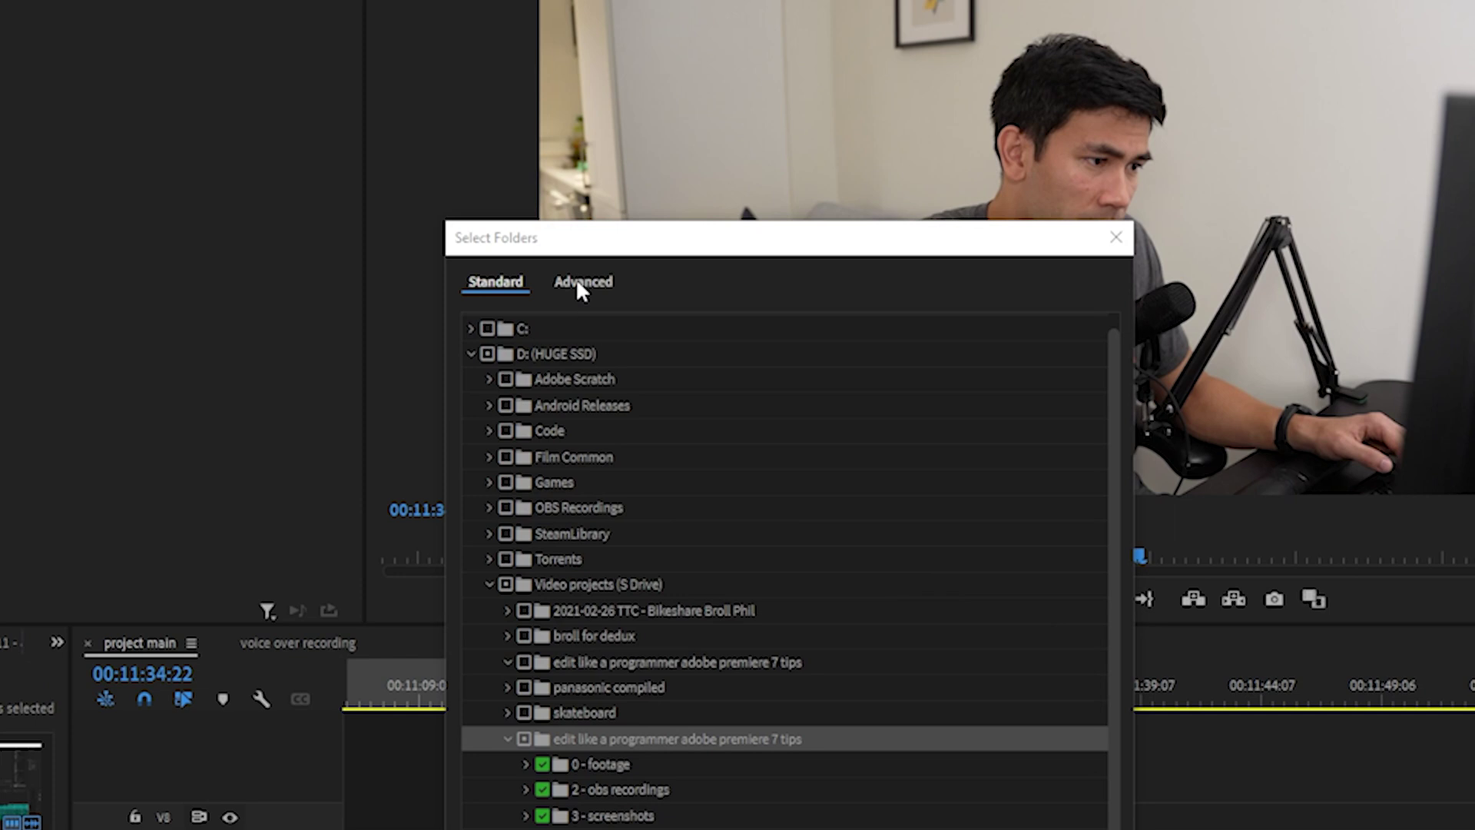
click(581, 281)
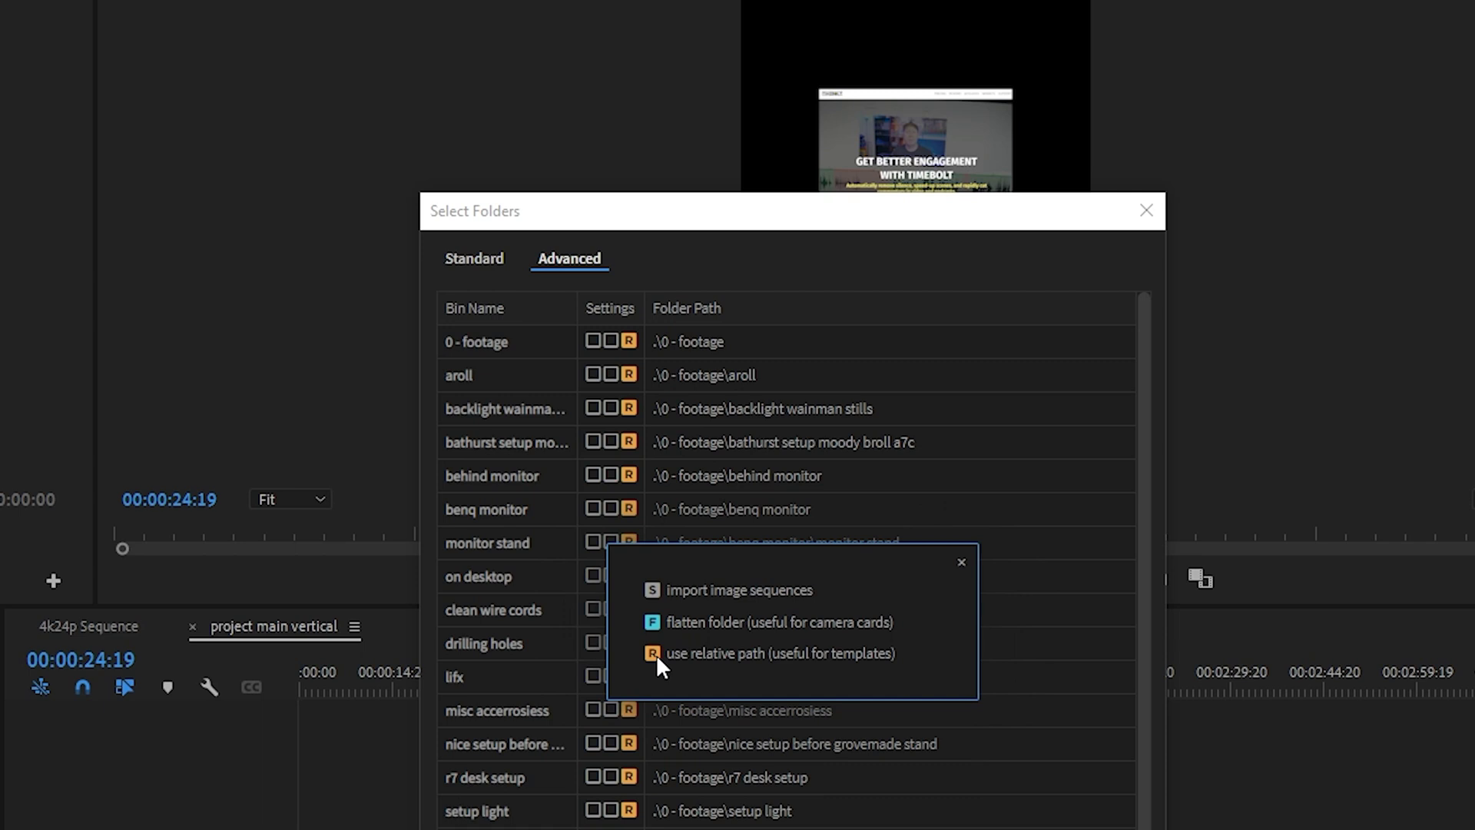
click(726, 485)
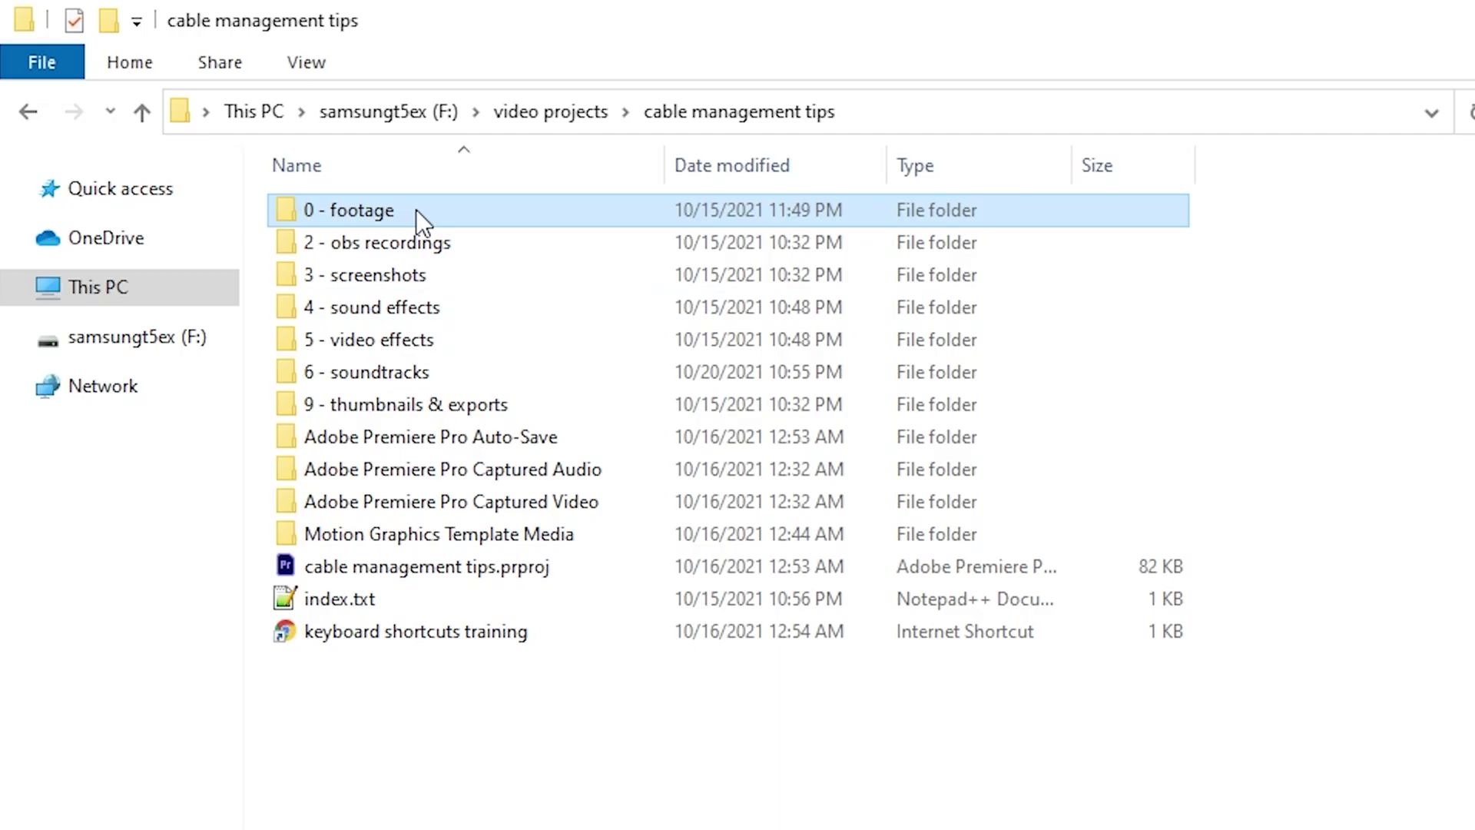
Step: Open a second Explorer window on the old cable management folder beside the new project
double_click(416, 209)
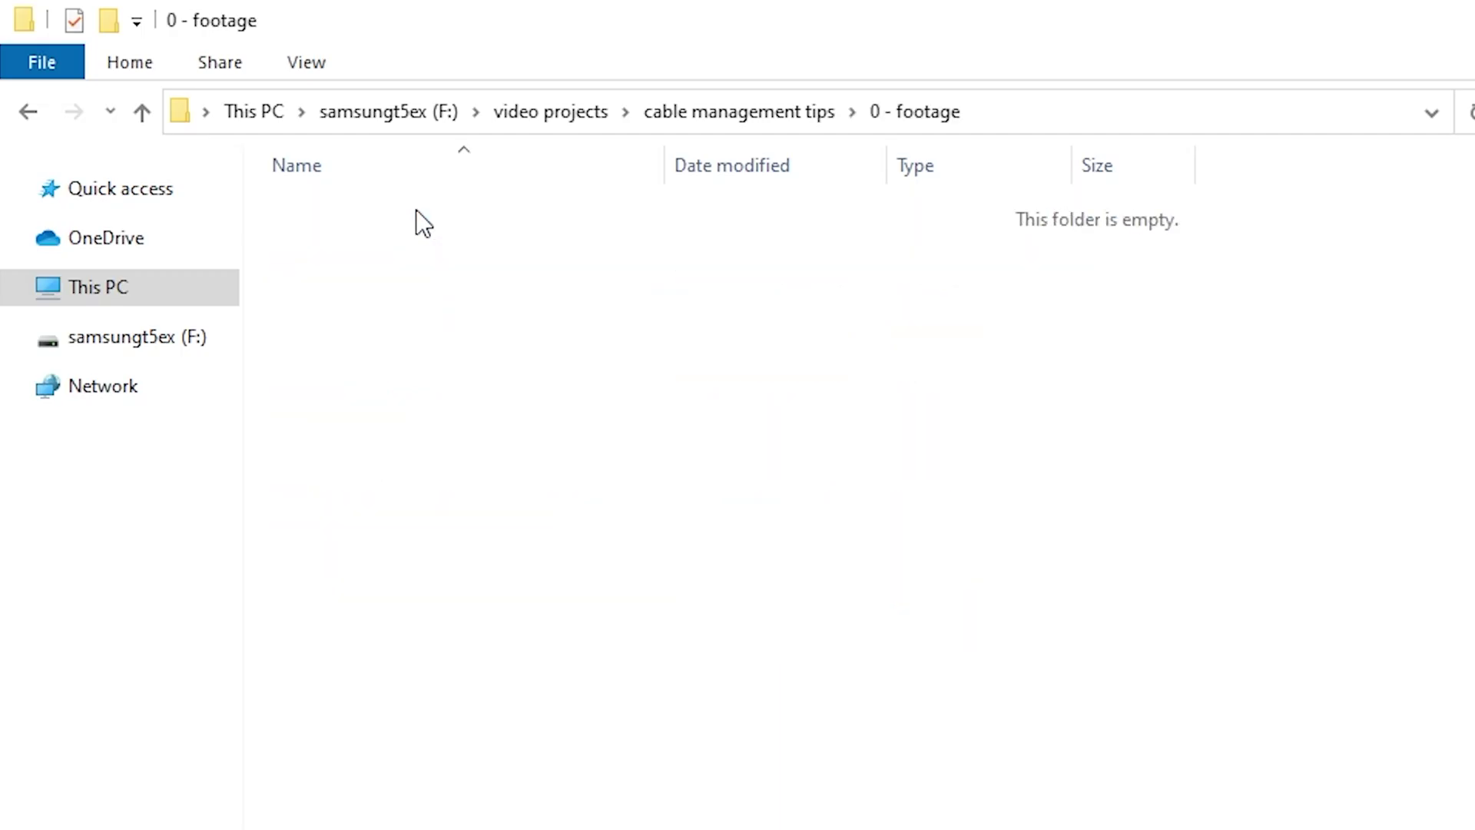
key(alt+Left)
key(ctrl+n)
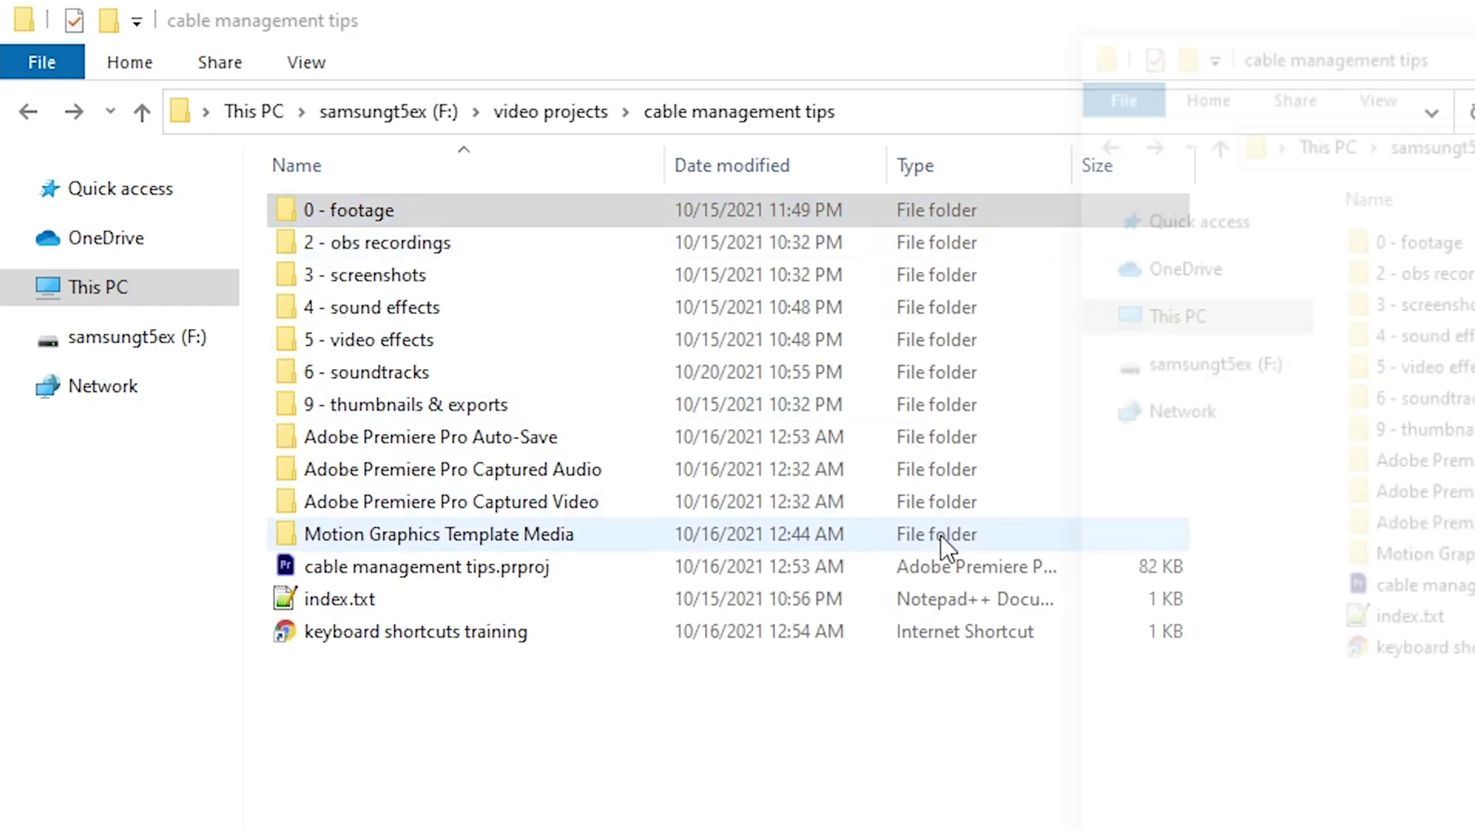
key(alt+Up)
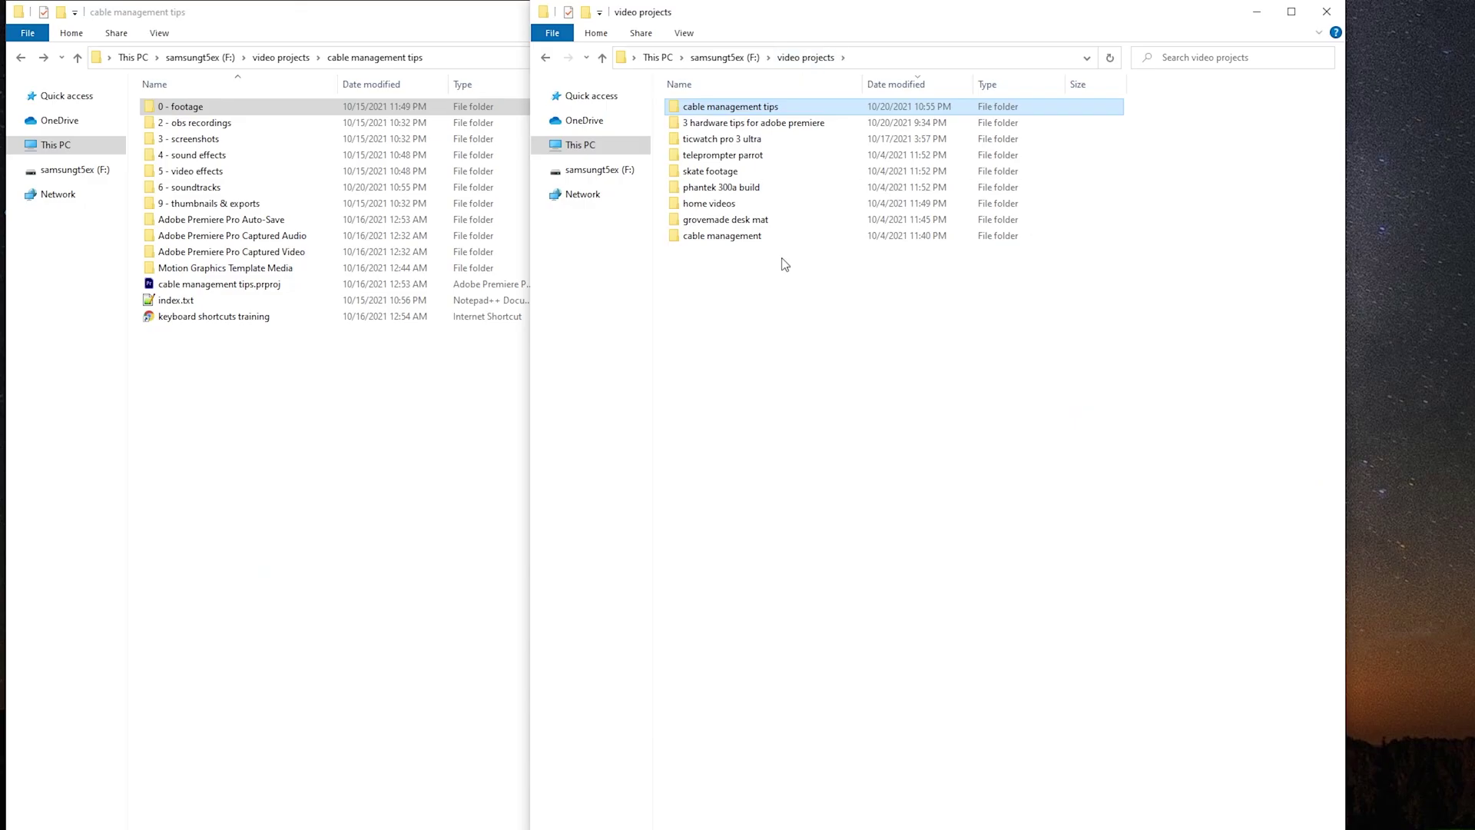
double_click(744, 237)
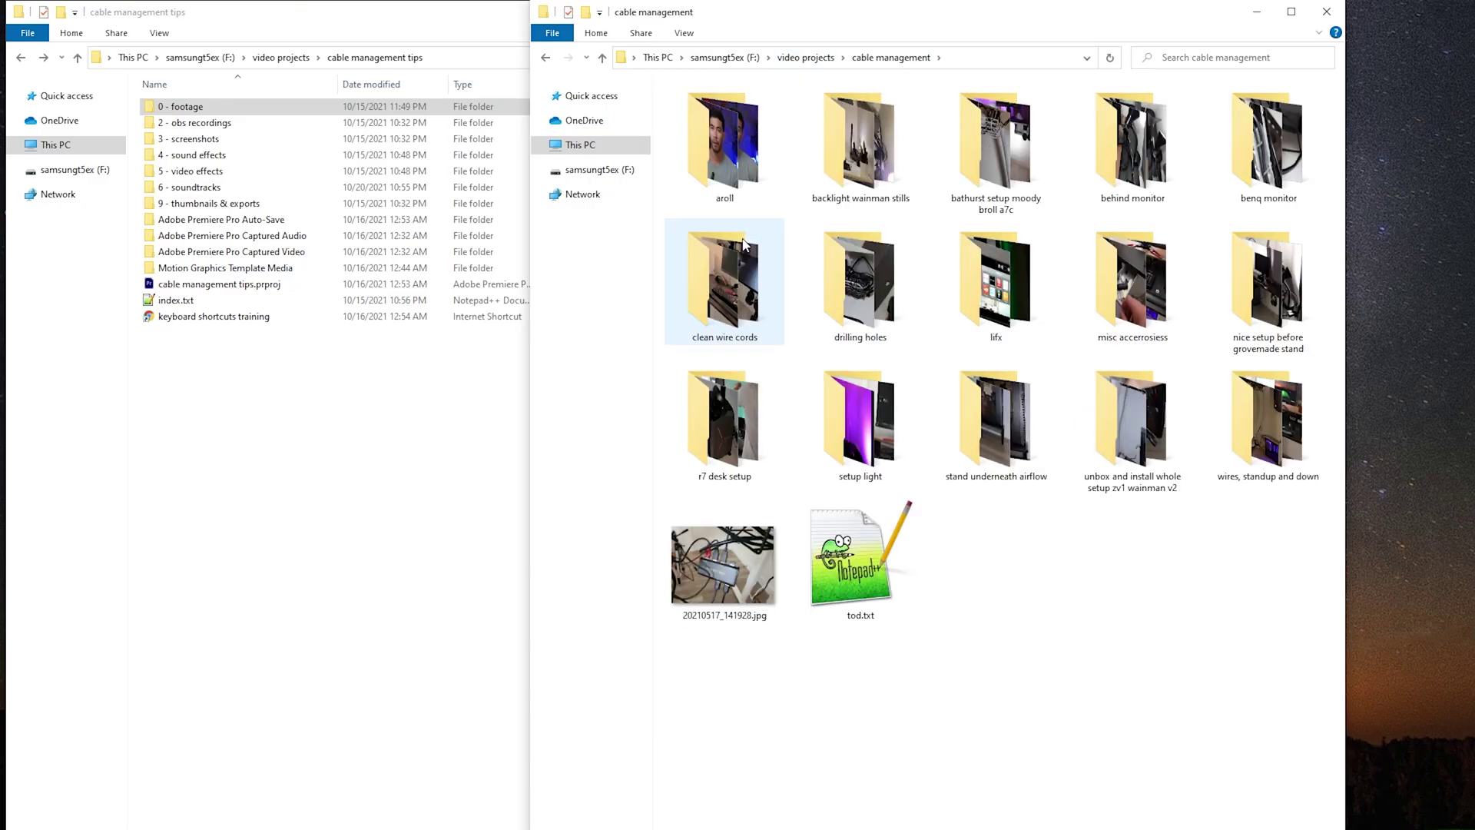
Step: Move the footage subfolders into 0 - footage and the jpg screenshot into 3 - screenshots
click(1267, 421)
key(ctrl+a)
drag(785, 30, 1086, 71)
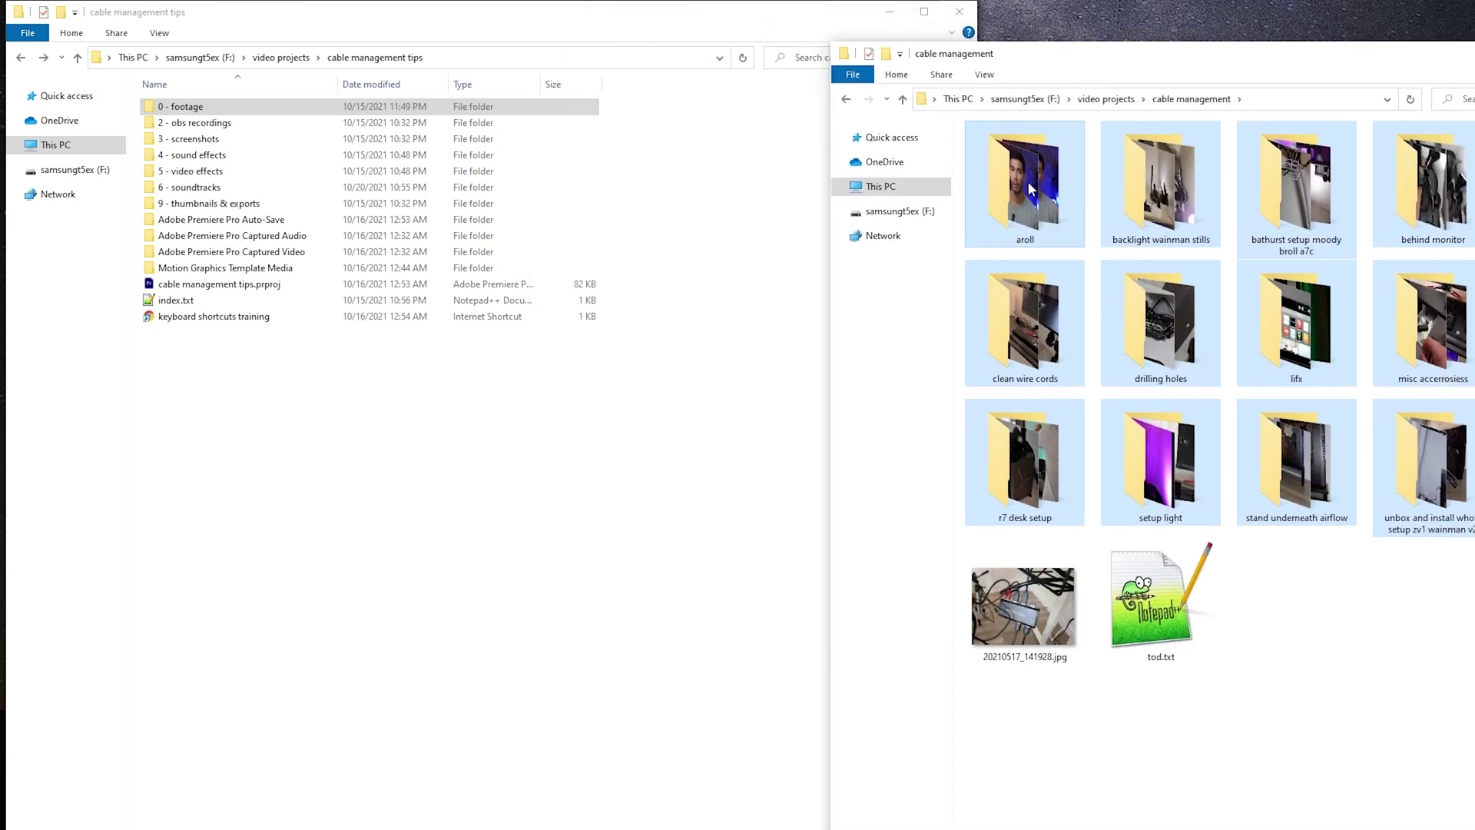
drag(1028, 181, 202, 101)
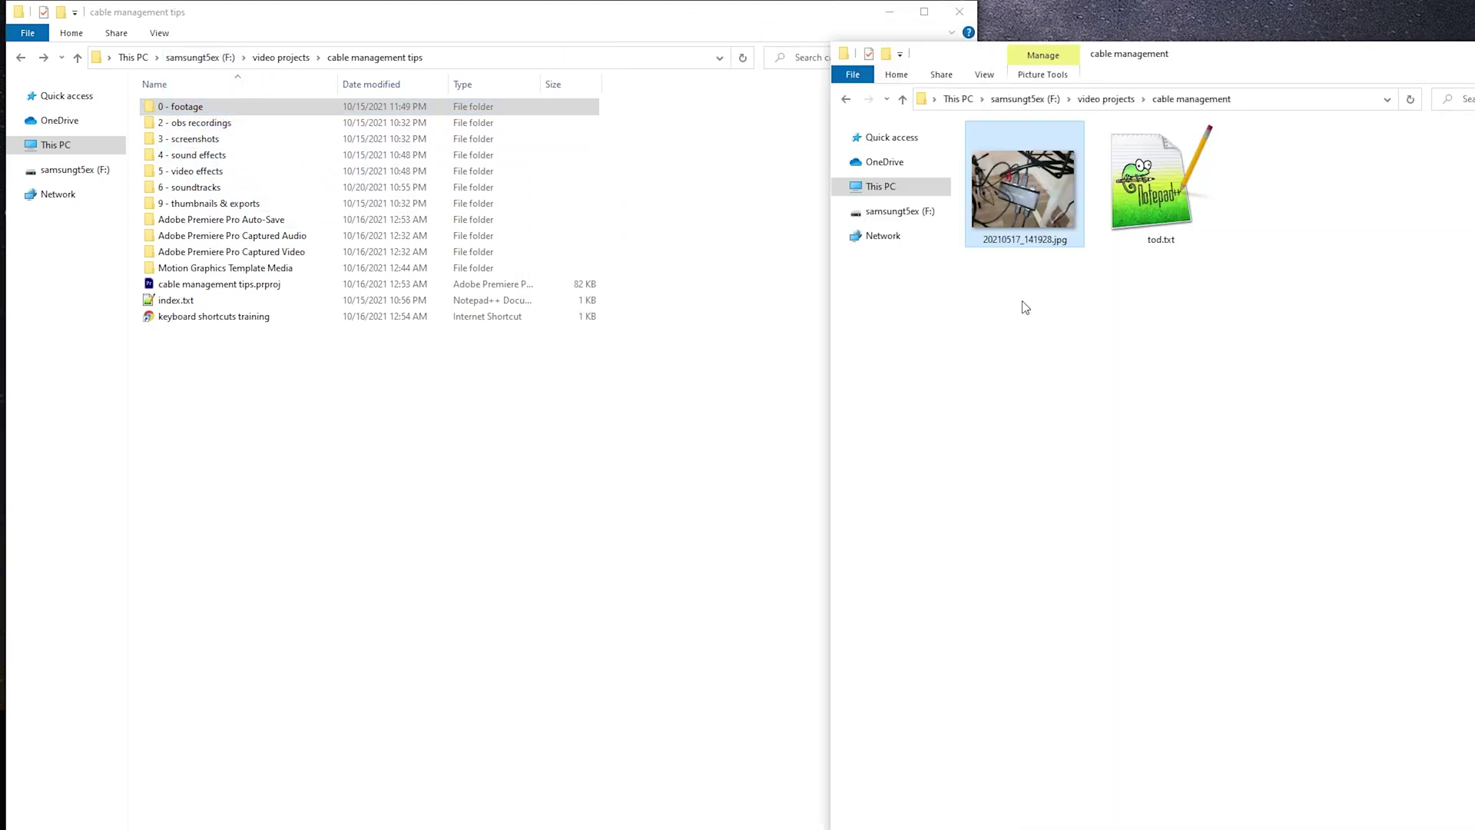
drag(1017, 206, 211, 145)
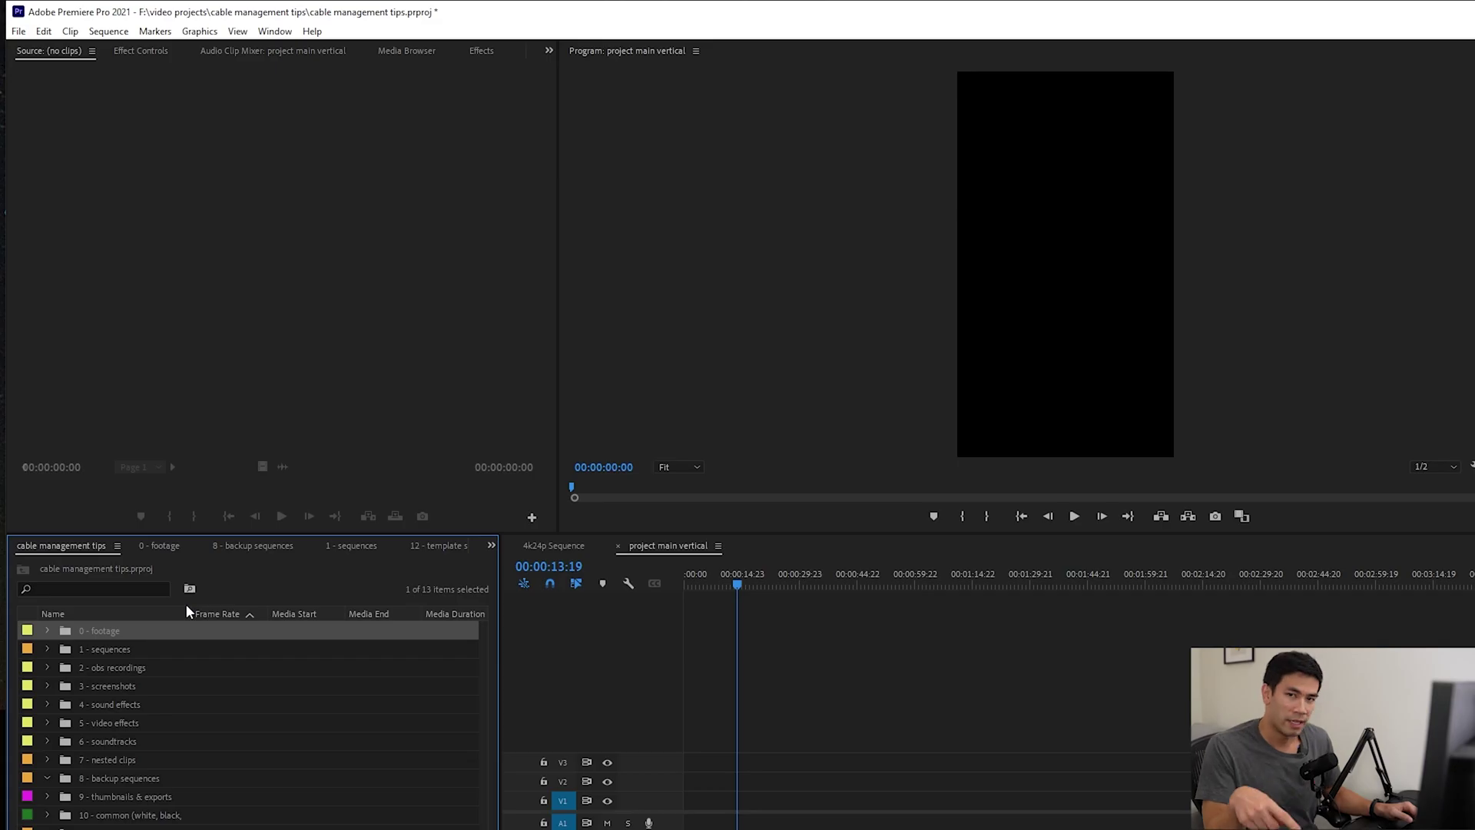
Step: Open the empty 0 - footage bin, then compare it with the 0 - footage folder on disk, which holds aroll through wires
double_click(108, 631)
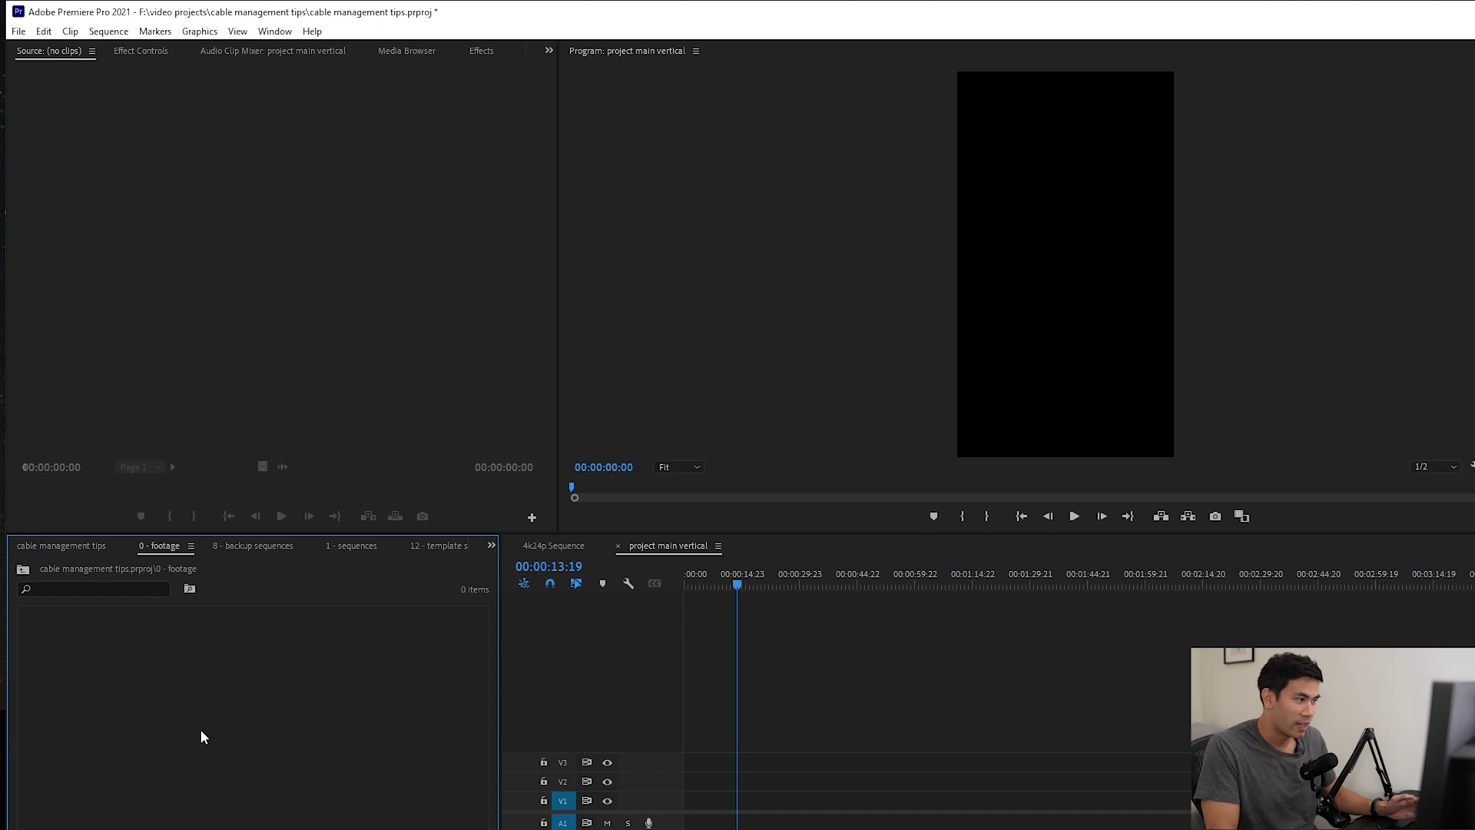
key(alt+Tab)
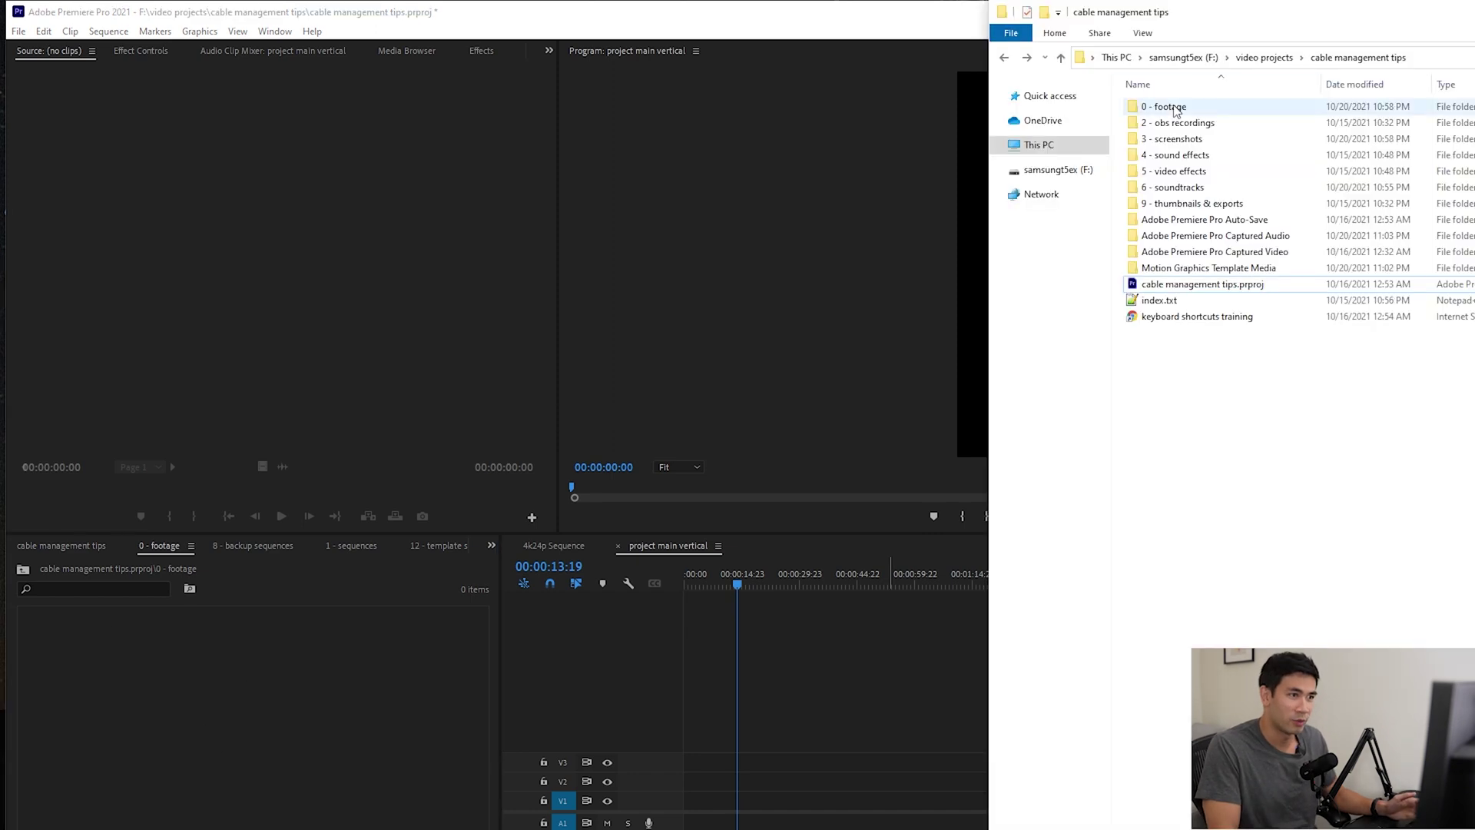
double_click(1152, 105)
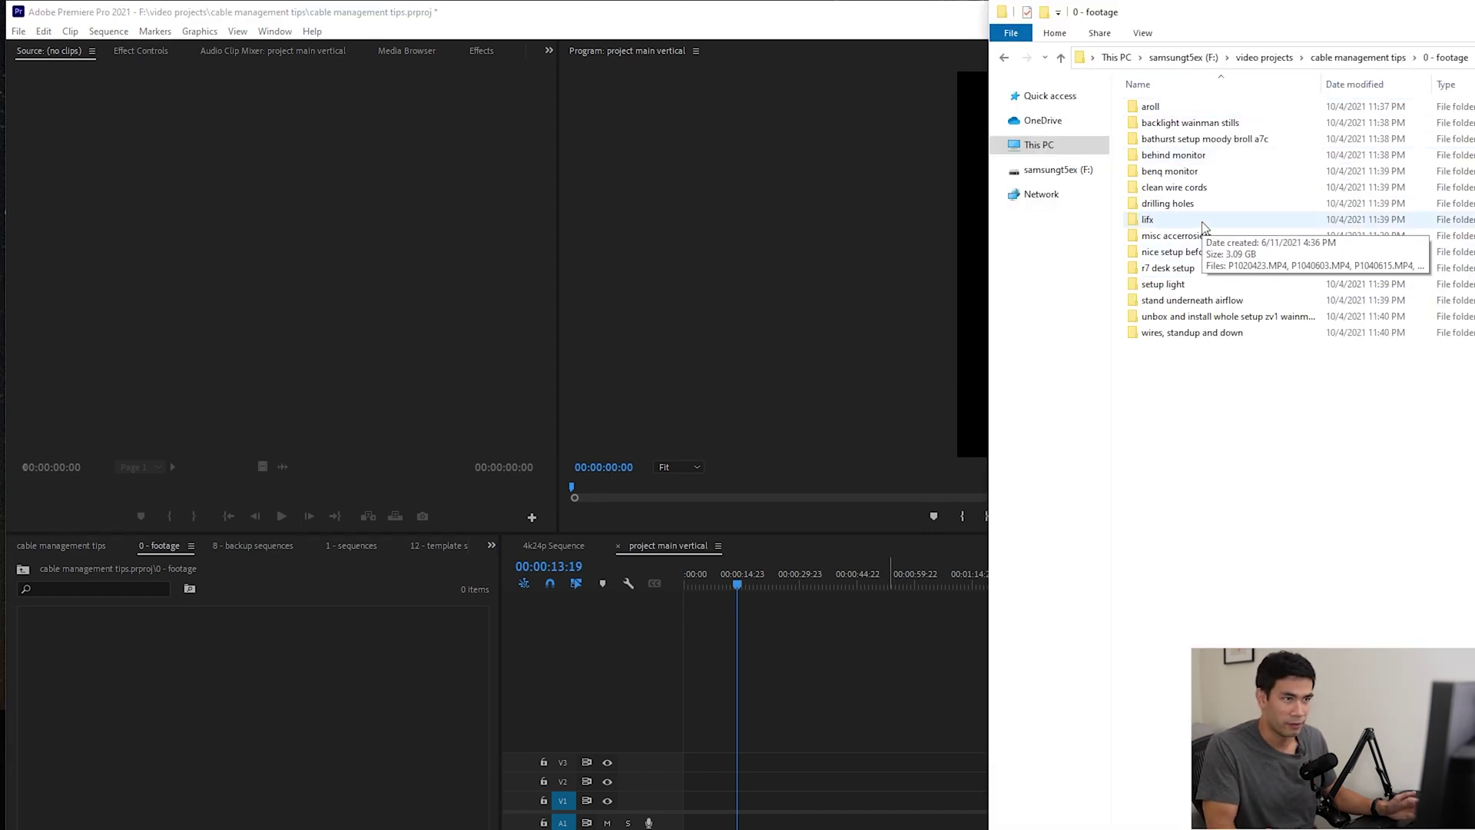